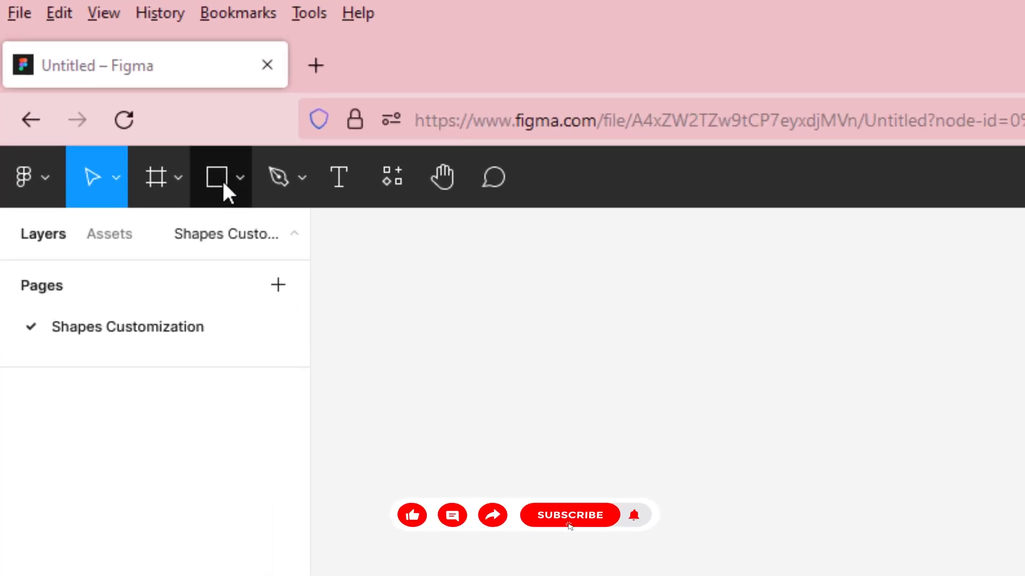
Draw a rectangle about 303 × 238 on the empty canvas.
click(223, 181)
key(r)
click(241, 180)
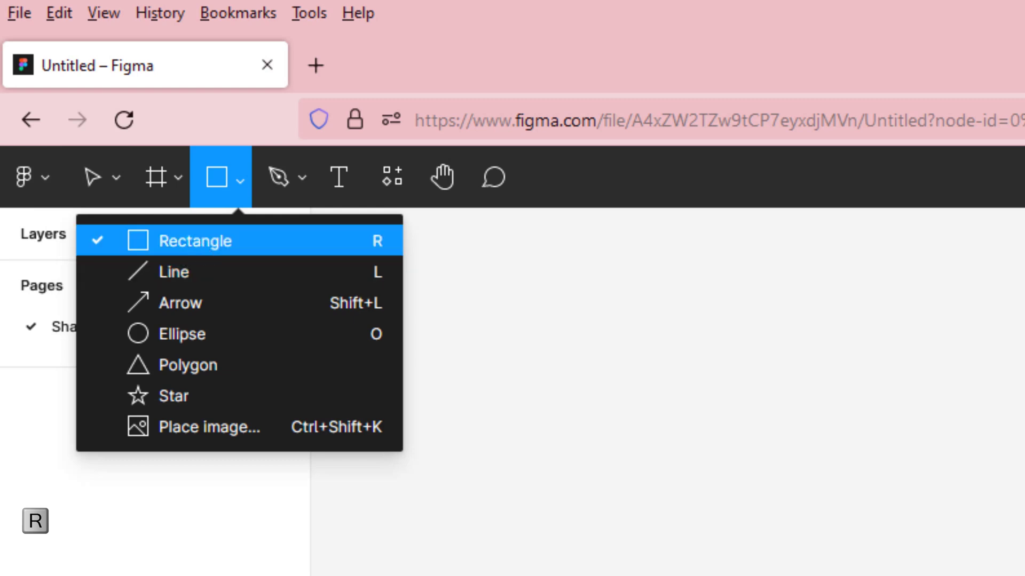
click(200, 241)
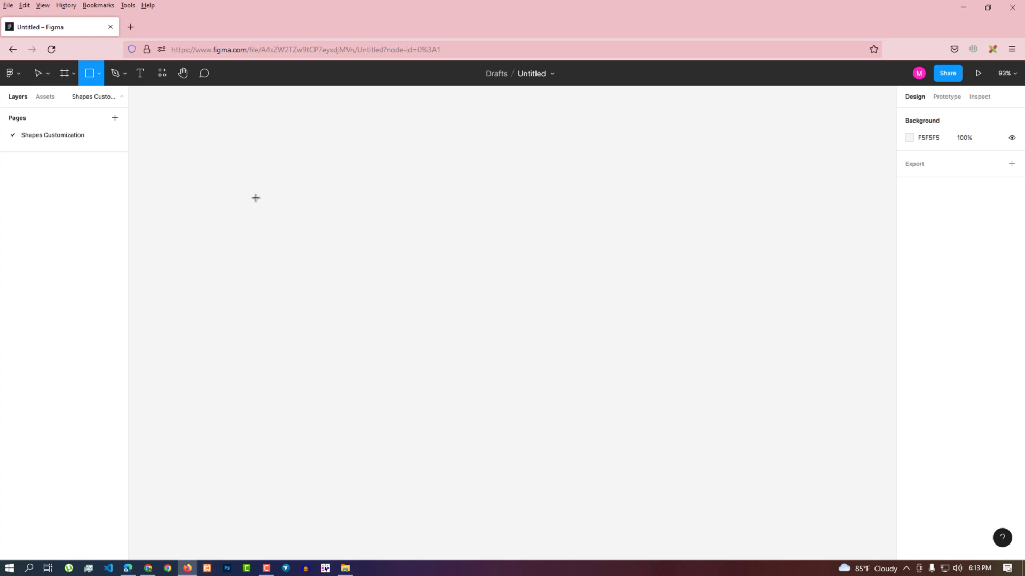
drag(246, 188, 396, 307)
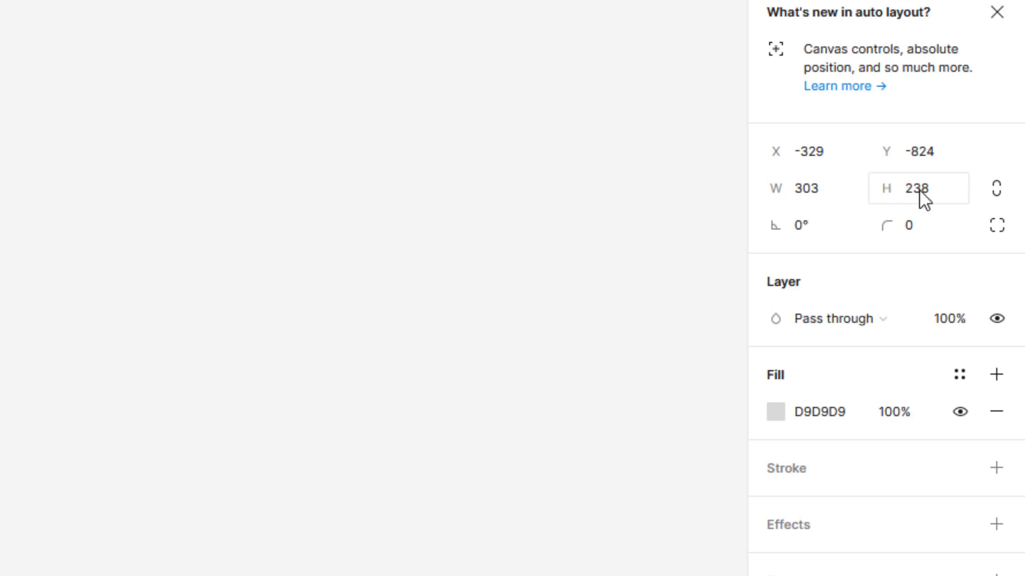
Set the rectangle's width and height both to 300.
click(813, 192)
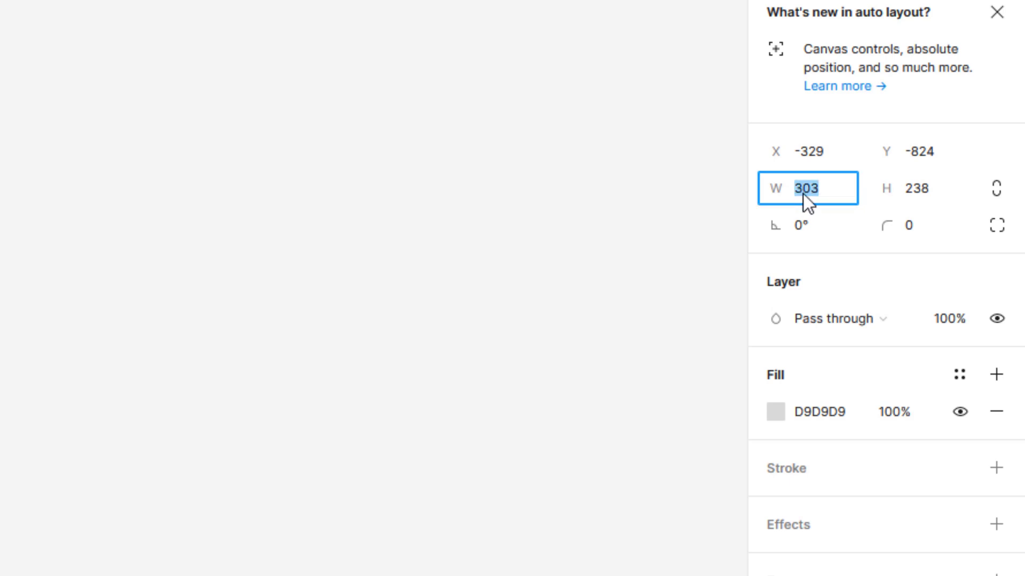
text(300)
key(Tab)
text(300)
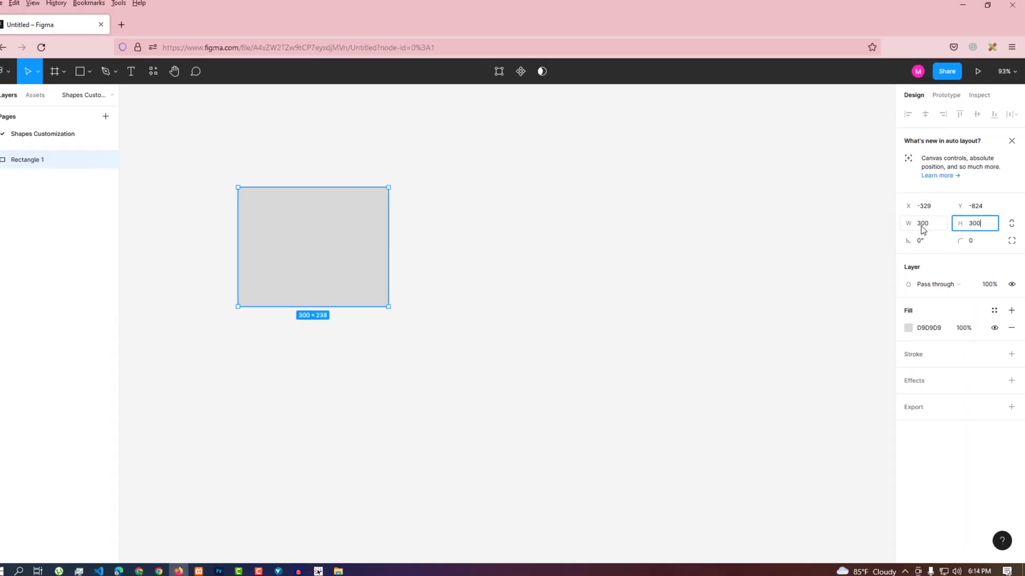
Draw a second shape, a proportionally constrained square about 295 × 295, to the right of the first square.
click(99, 79)
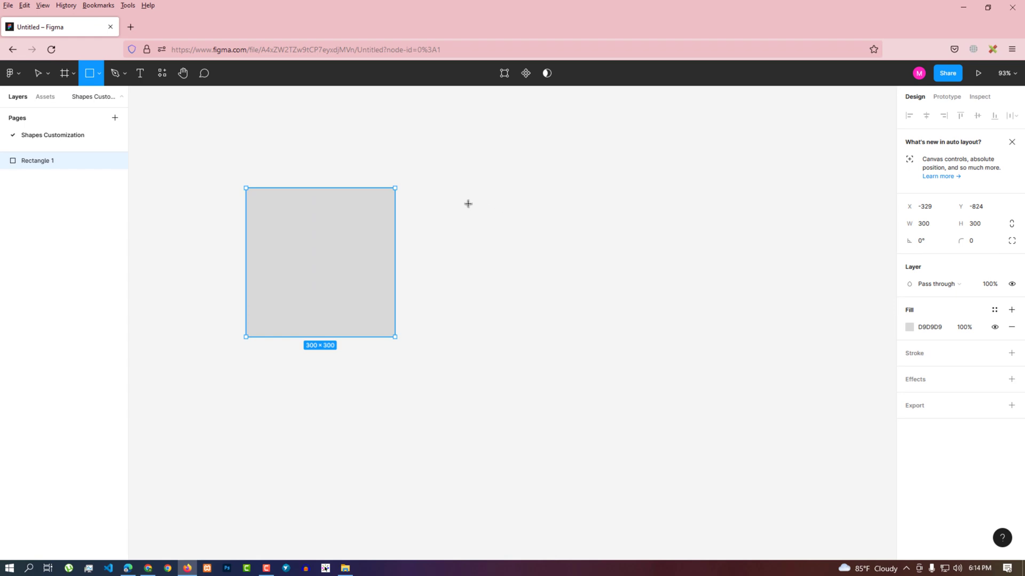
key(shift)
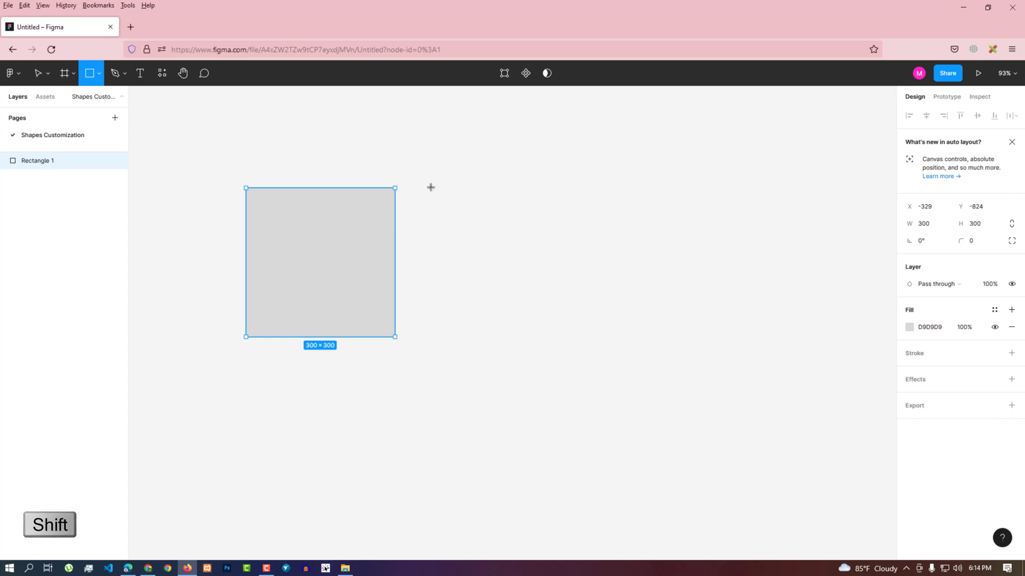
mouse_move(428, 188)
mouse_down()
mouse_move(459, 226)
mouse_move(576, 311)
mouse_up()
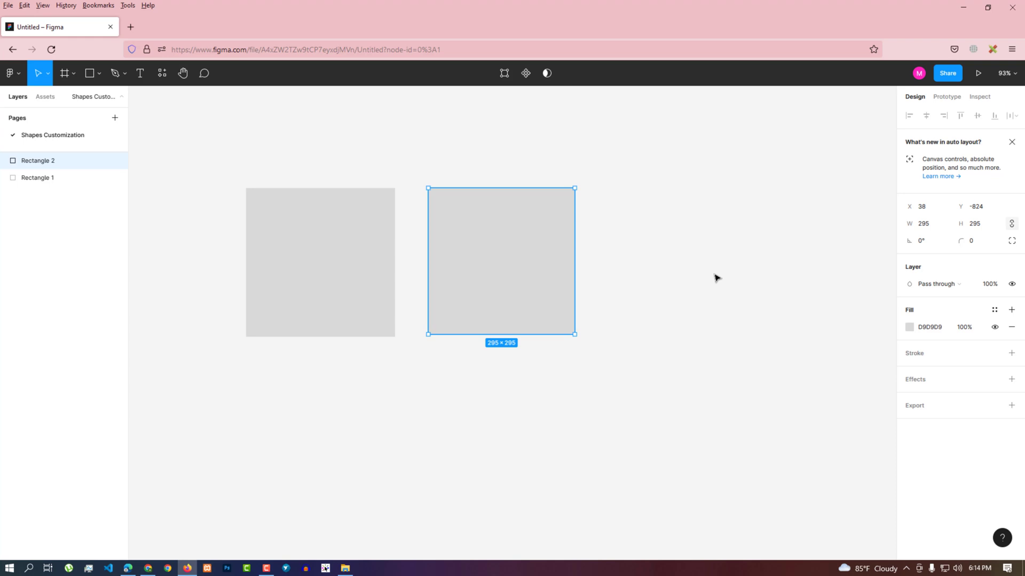
Round all corners of the first square to a radius of 150, turning it into a circle.
click(331, 239)
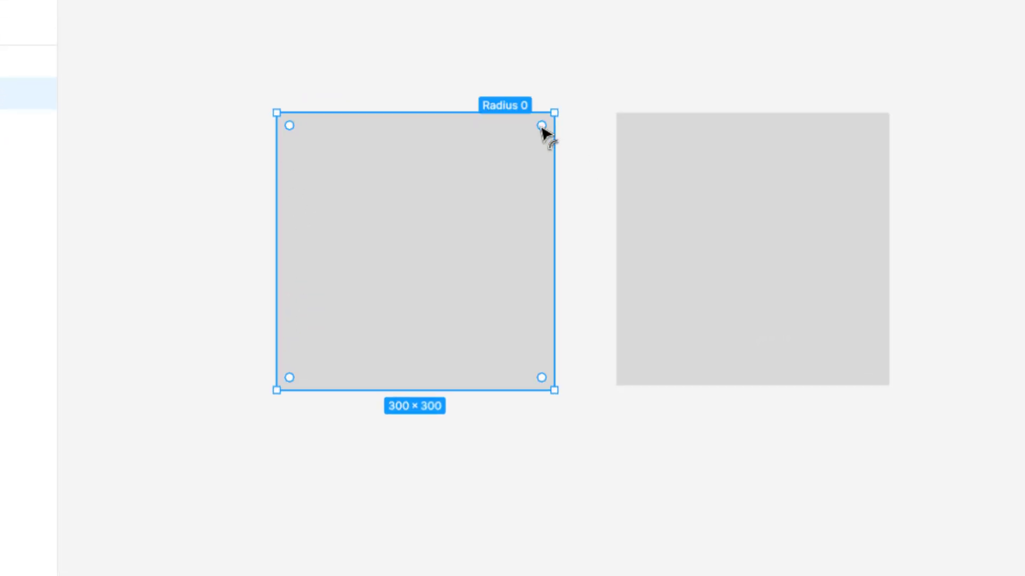
drag(542, 127, 419, 263)
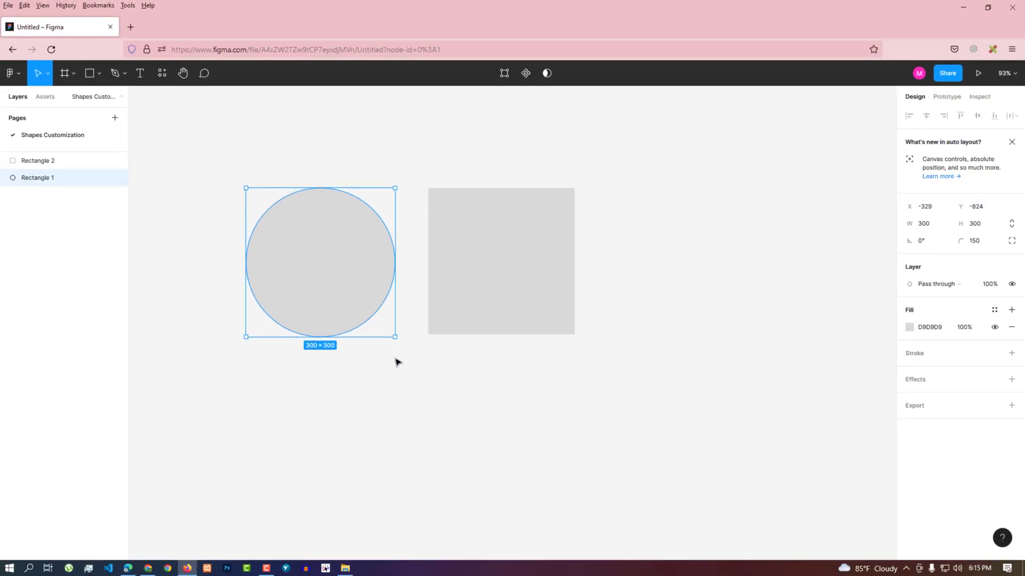
click(397, 362)
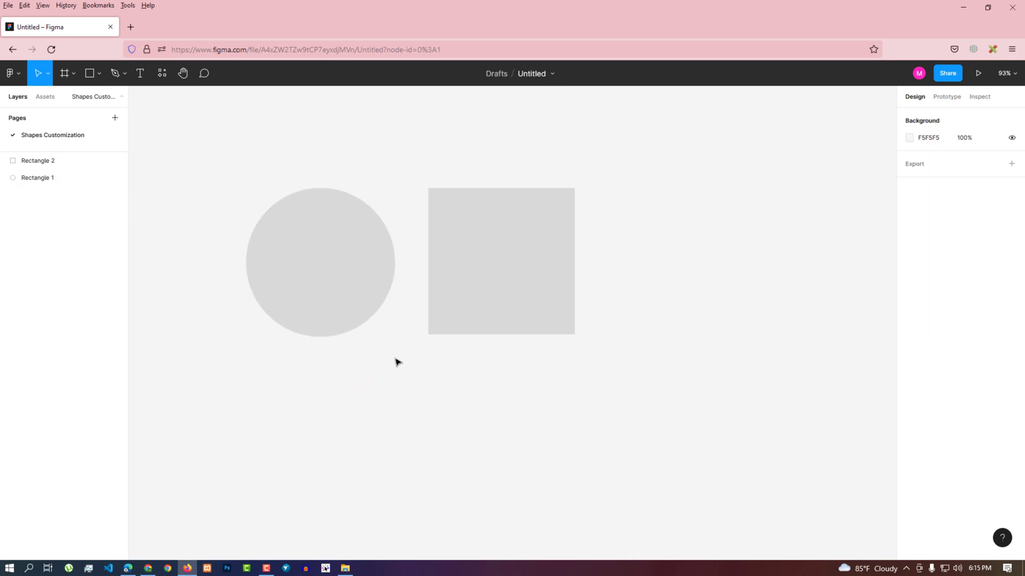
click(356, 267)
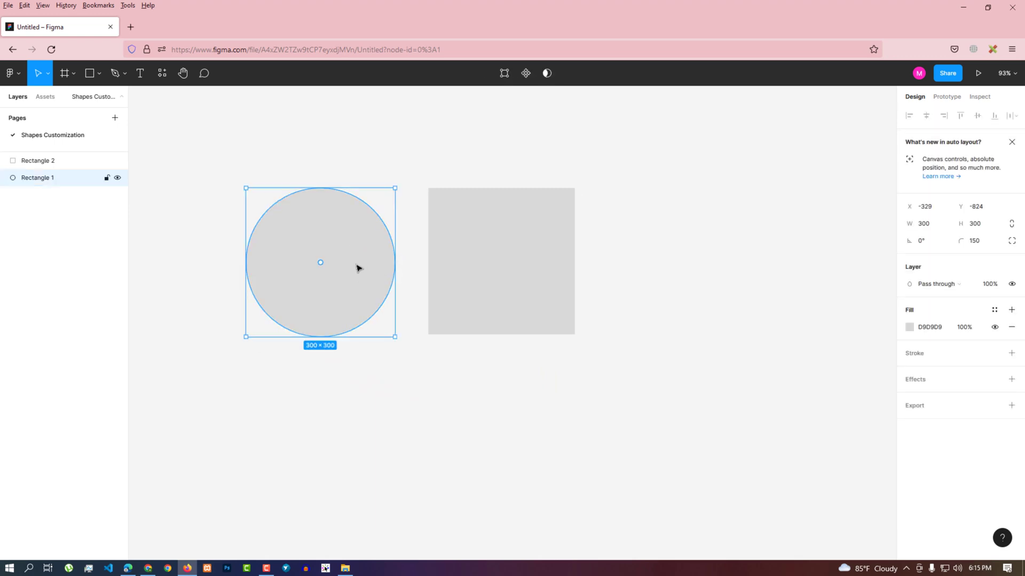
Enable independent corners on the second square and set its top right corner radius to 100.
click(476, 255)
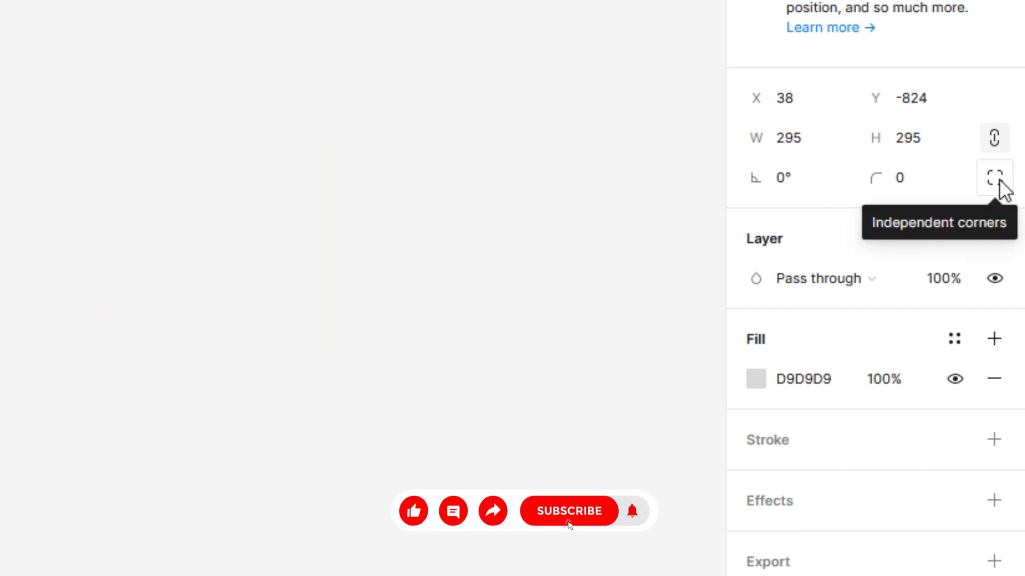
click(995, 179)
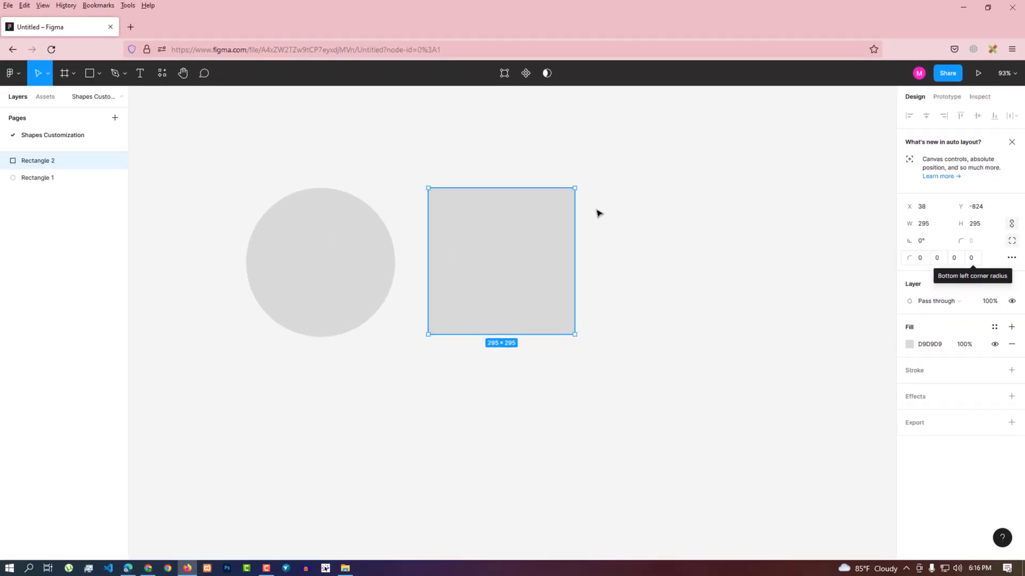
mouse_move(561, 215)
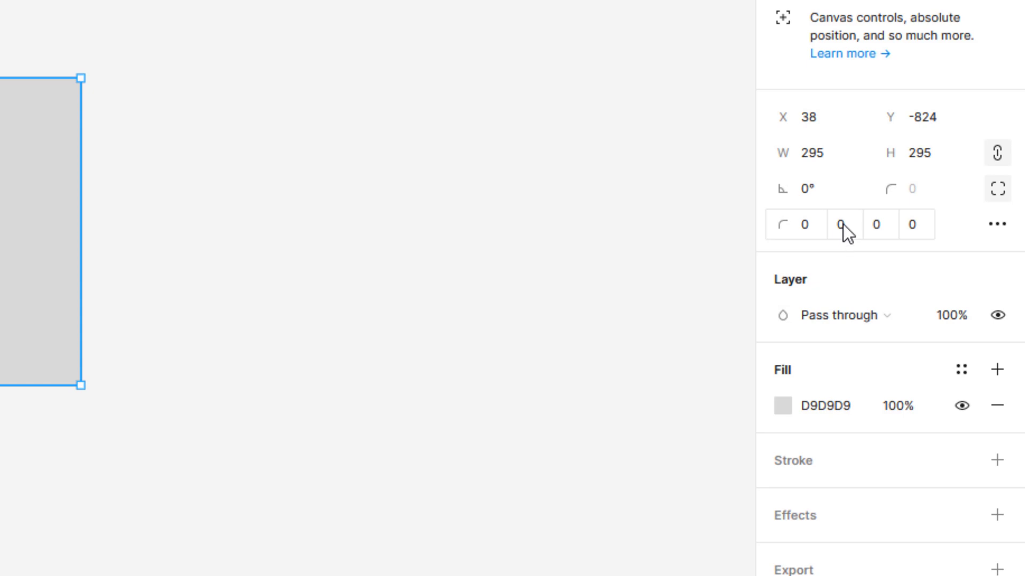
click(843, 225)
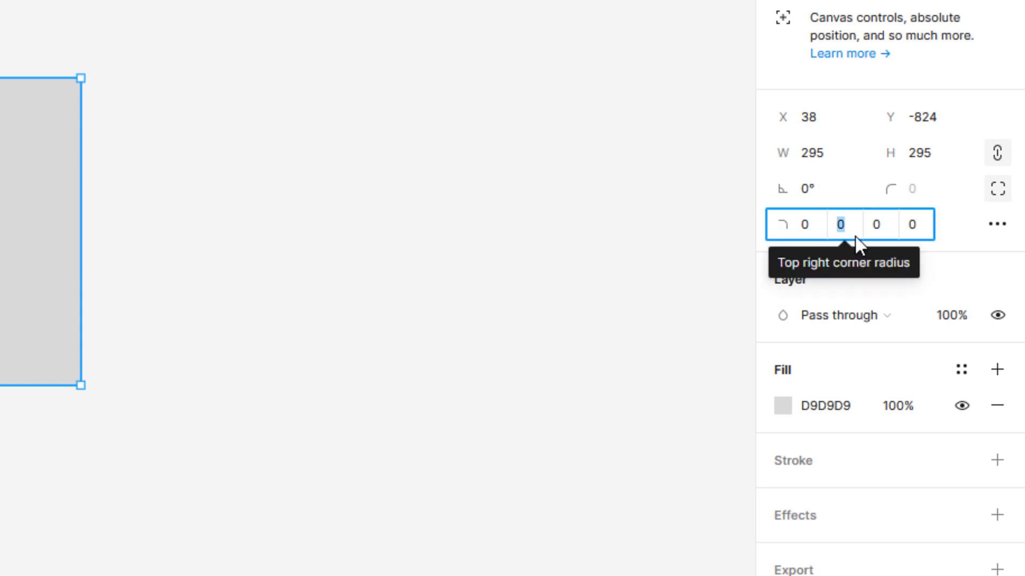
text(100)
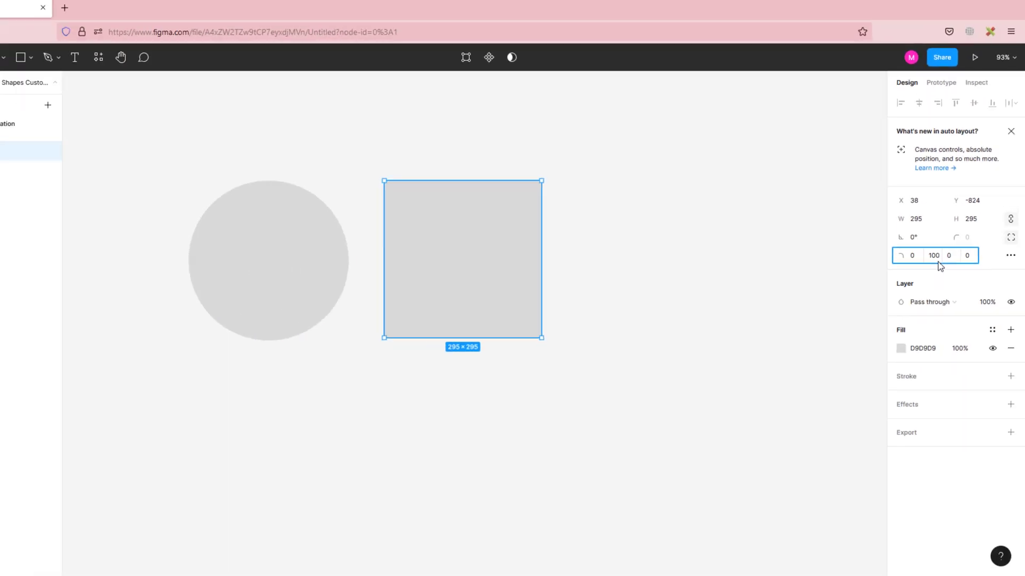
key(Return)
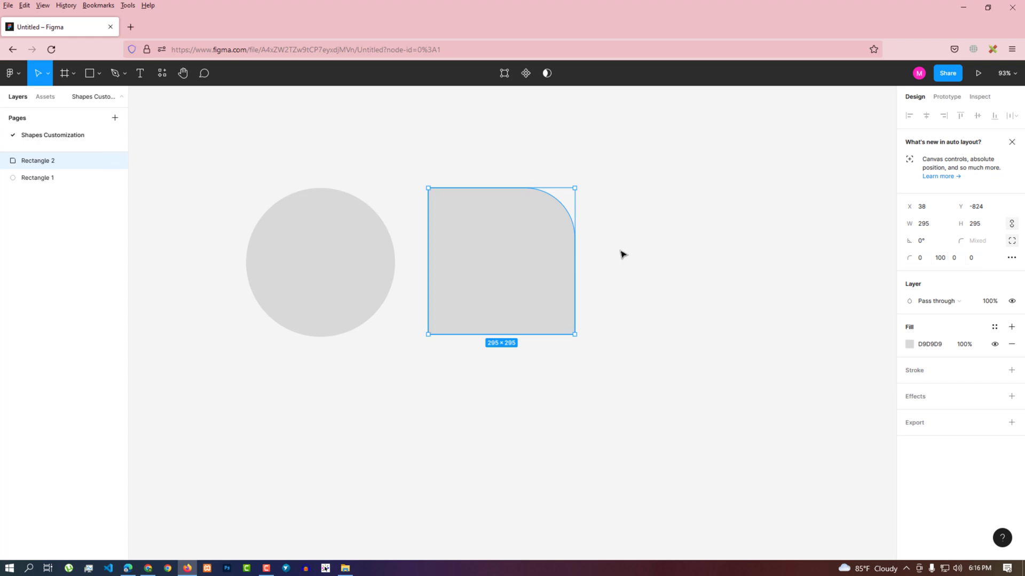
click(623, 299)
Move the circle and the second square together toward the upper-left of the canvas to free space beside them.
drag(628, 330, 277, 207)
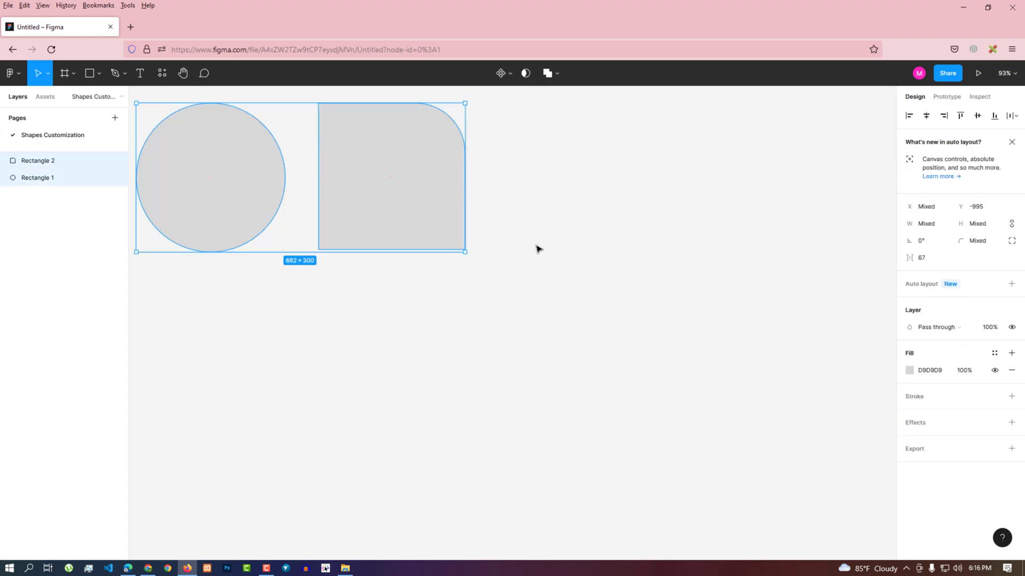
scroll(517, 251, down, 5)
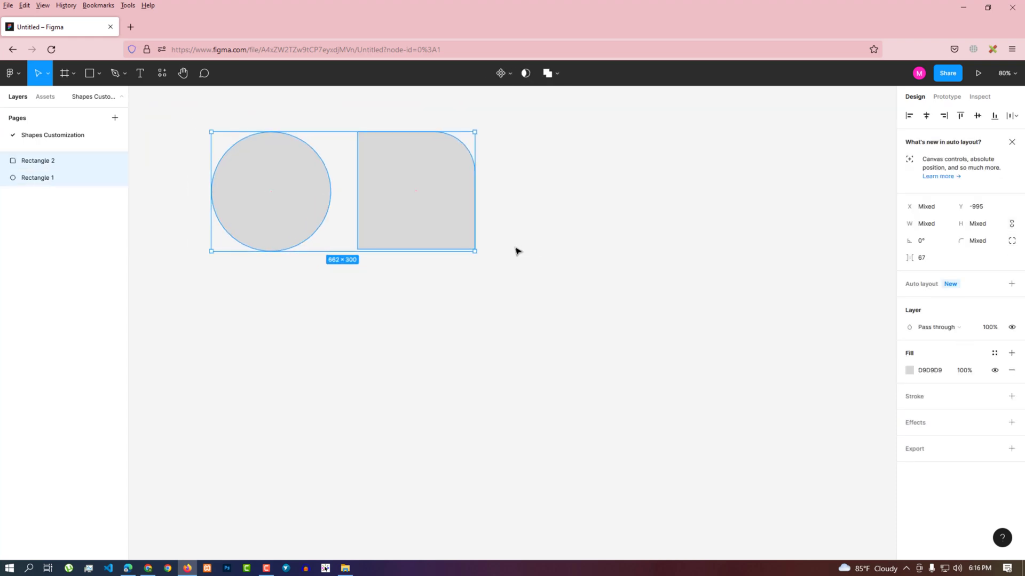
mouse_move(379, 192)
mouse_down()
mouse_move(256, 172)
mouse_move(279, 151)
mouse_up()
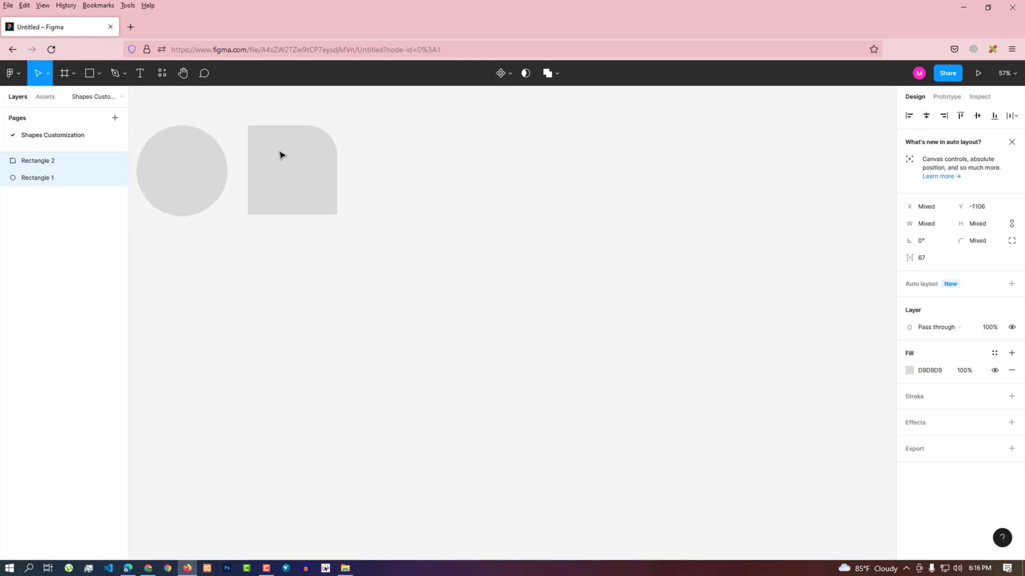
click(467, 256)
Draw a wide rectangle to the right of the square with the rounded corner.
key(r)
mouse_move(364, 125)
mouse_down()
mouse_move(465, 203)
mouse_move(496, 204)
mouse_up()
click(535, 172)
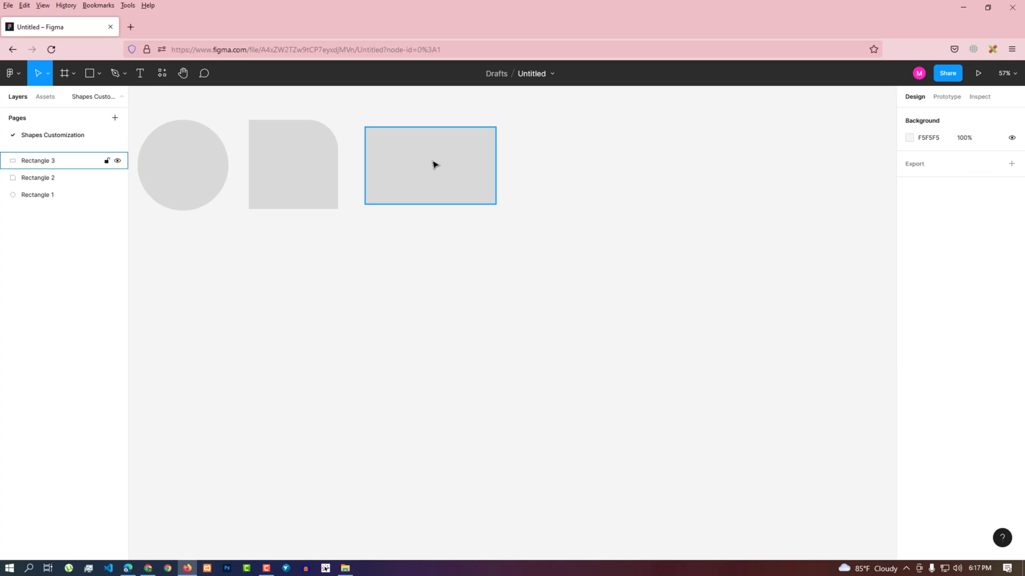
Add vector points at the midpoint and both quarter points of the wide rectangle's top edge, and pull the middle one down into a V notch.
click(434, 165)
double_click(433, 165)
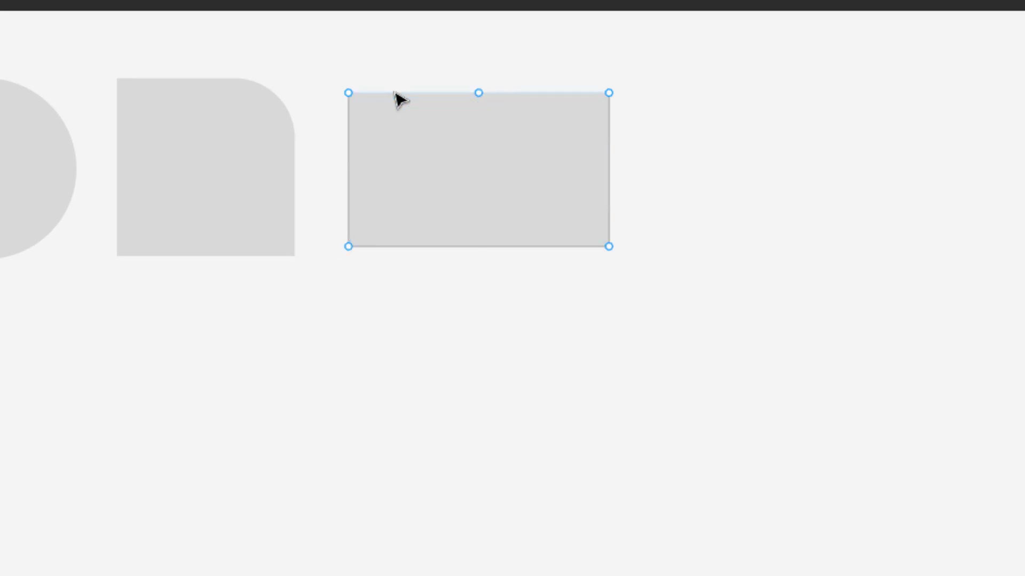
key(p)
click(479, 91)
click(479, 93)
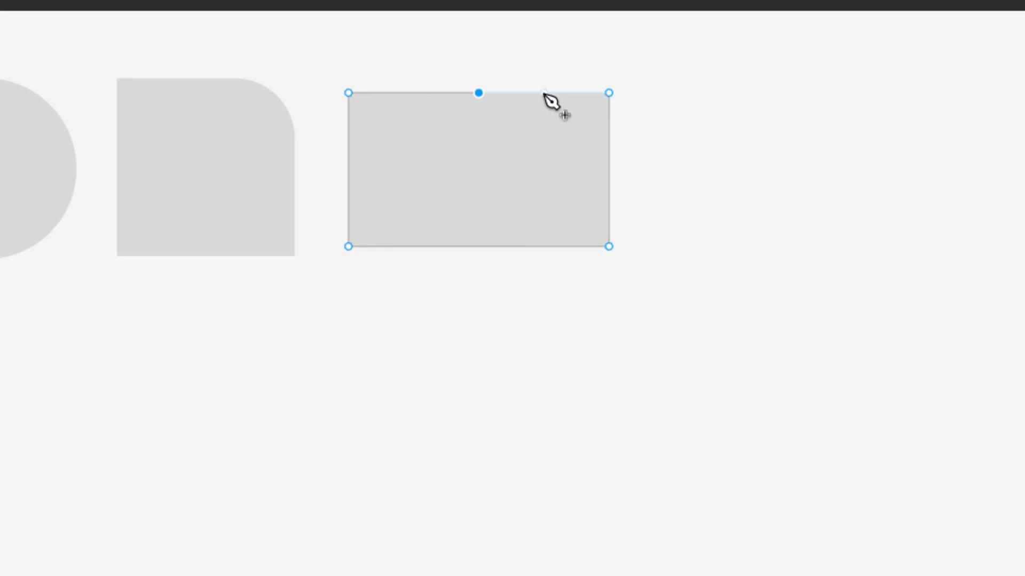
click(544, 93)
key(v)
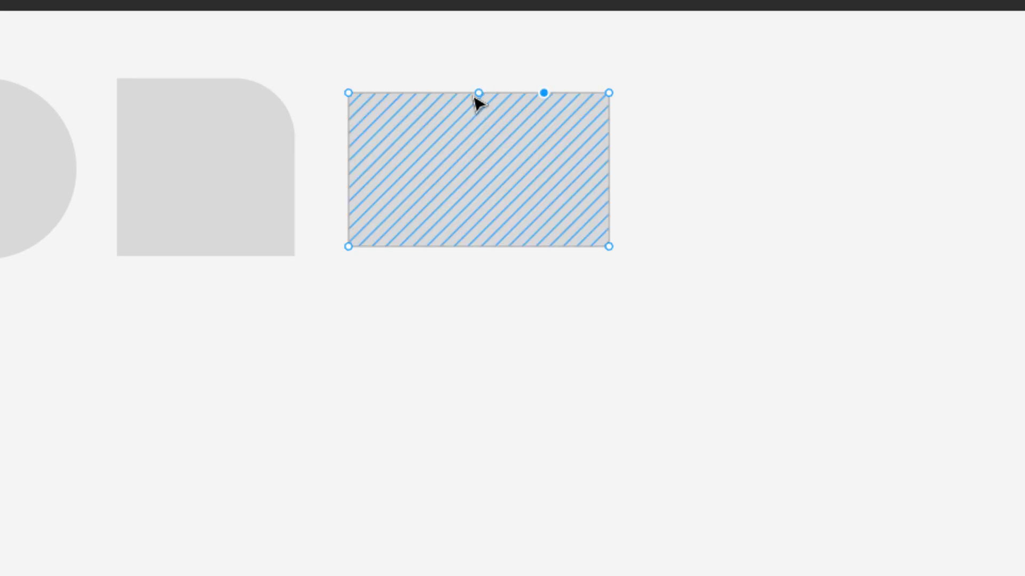
key(p)
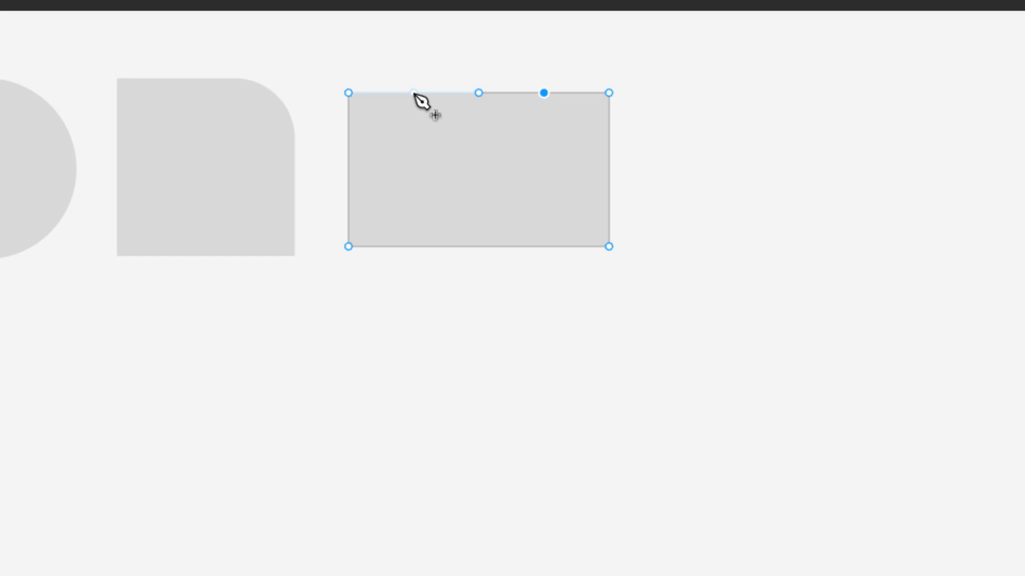
click(414, 94)
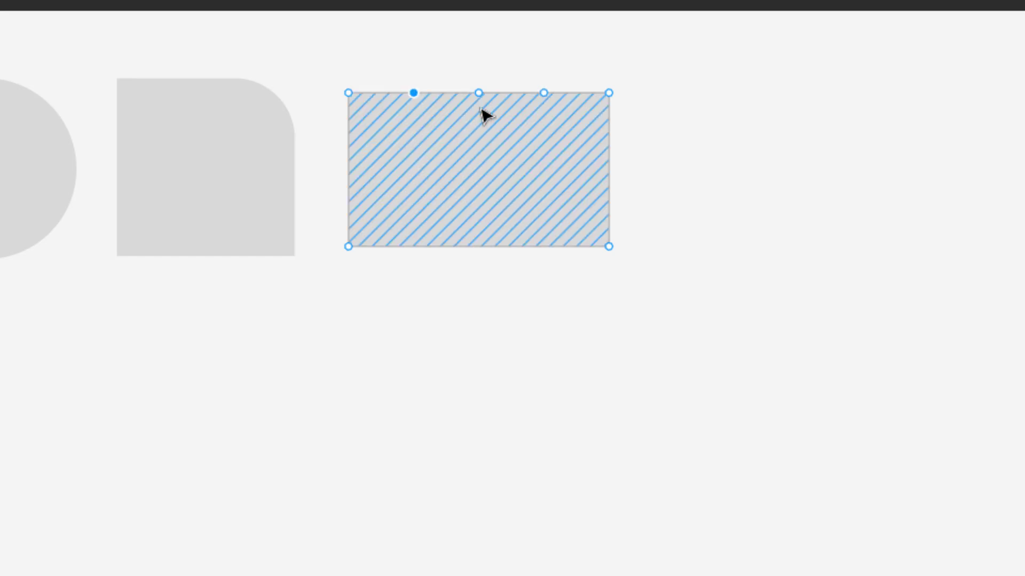
drag(480, 95, 478, 148)
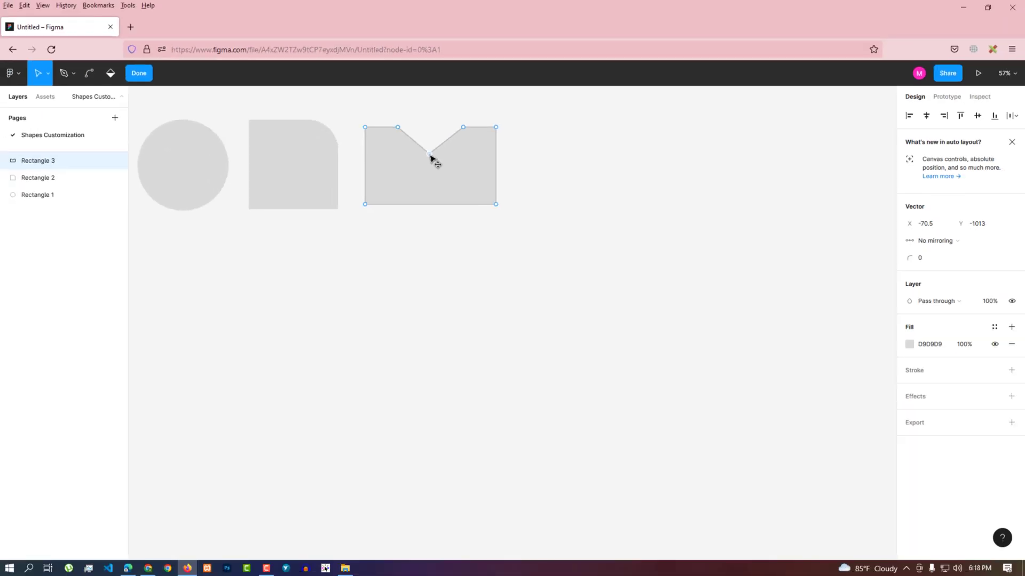
click(390, 120)
Round the three points of the V notch with a corner radius of 100.
drag(401, 142, 476, 167)
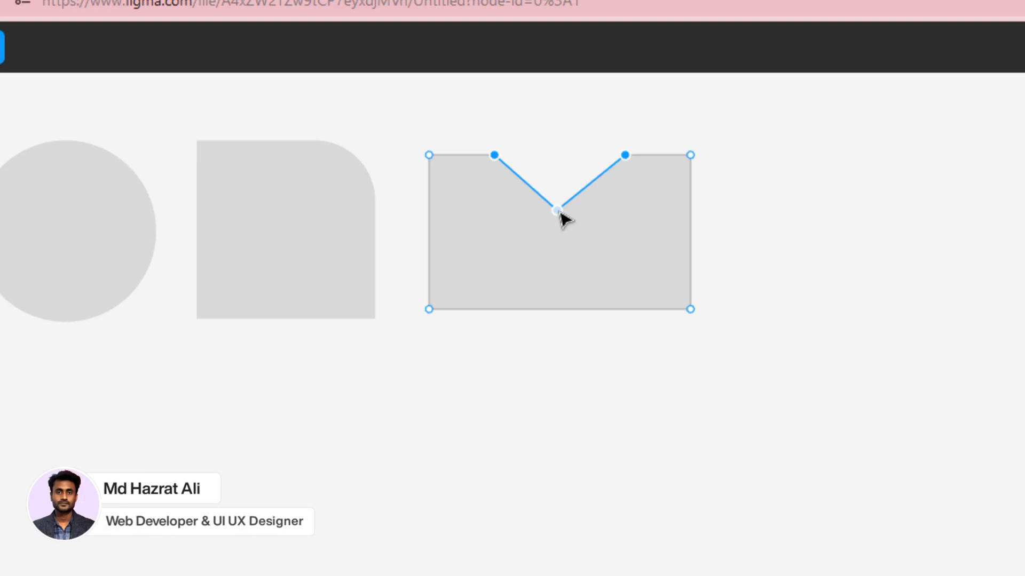
click(558, 211)
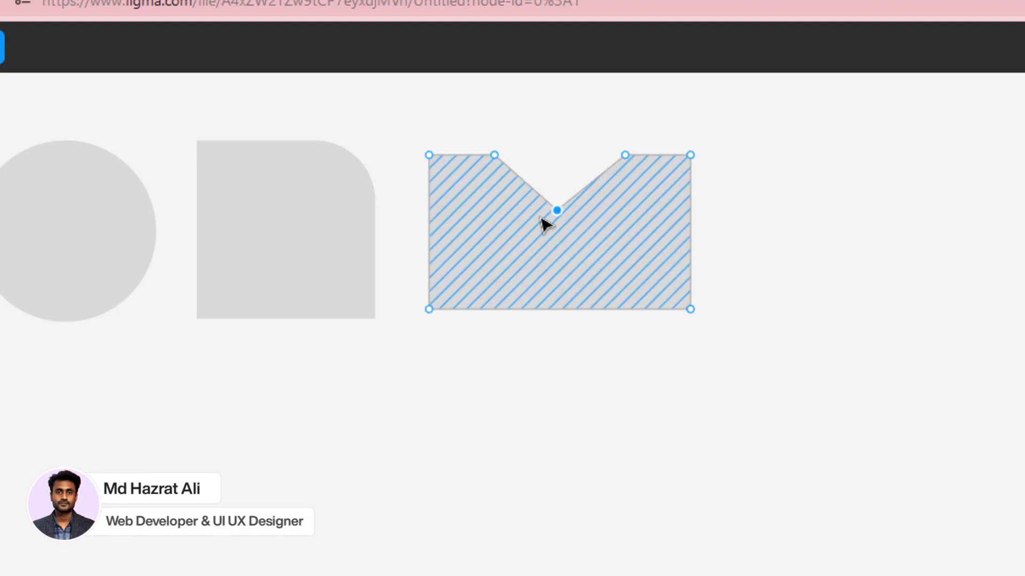
drag(456, 120, 636, 233)
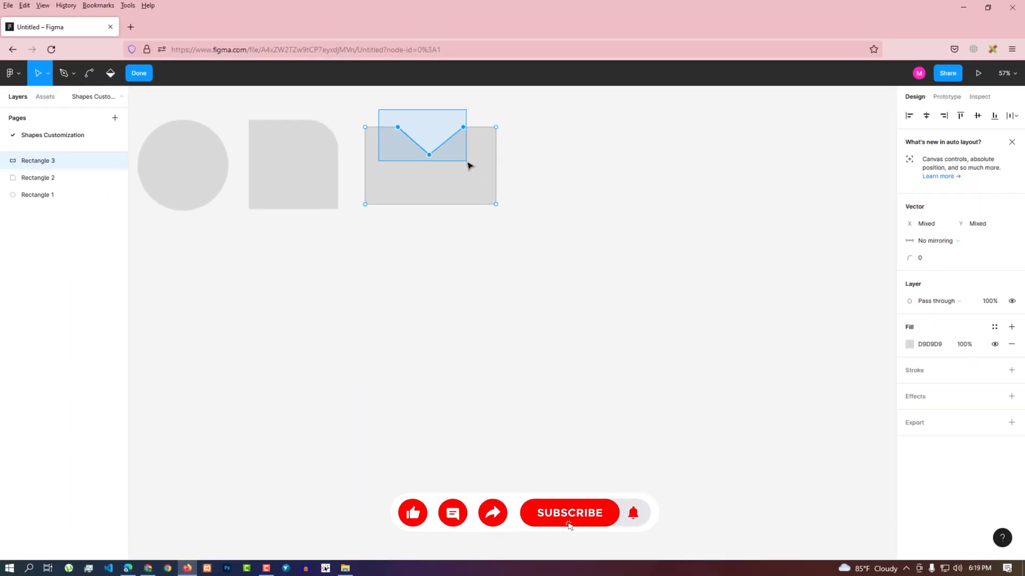
drag(467, 162, 468, 163)
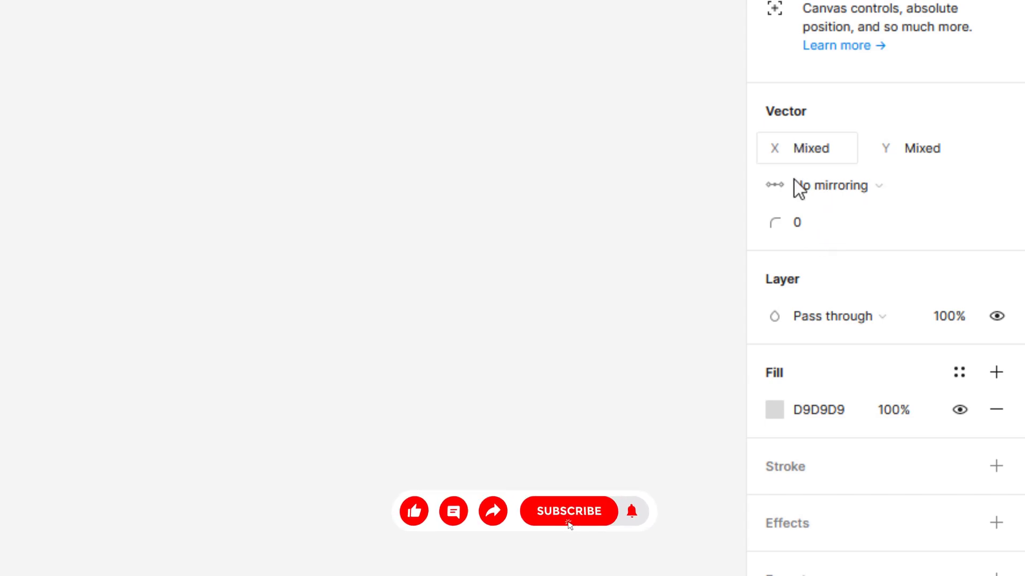
click(824, 225)
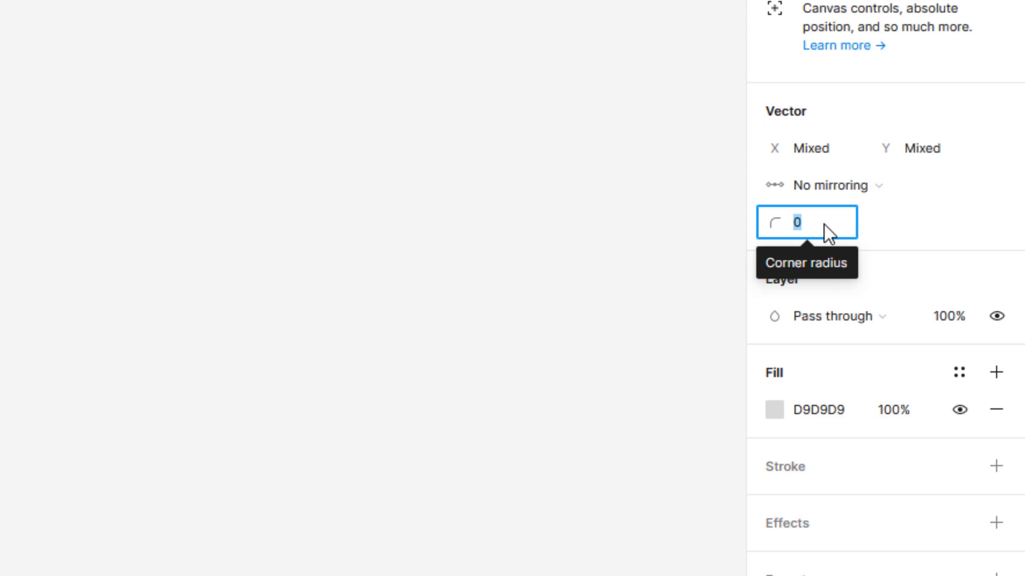
text(100)
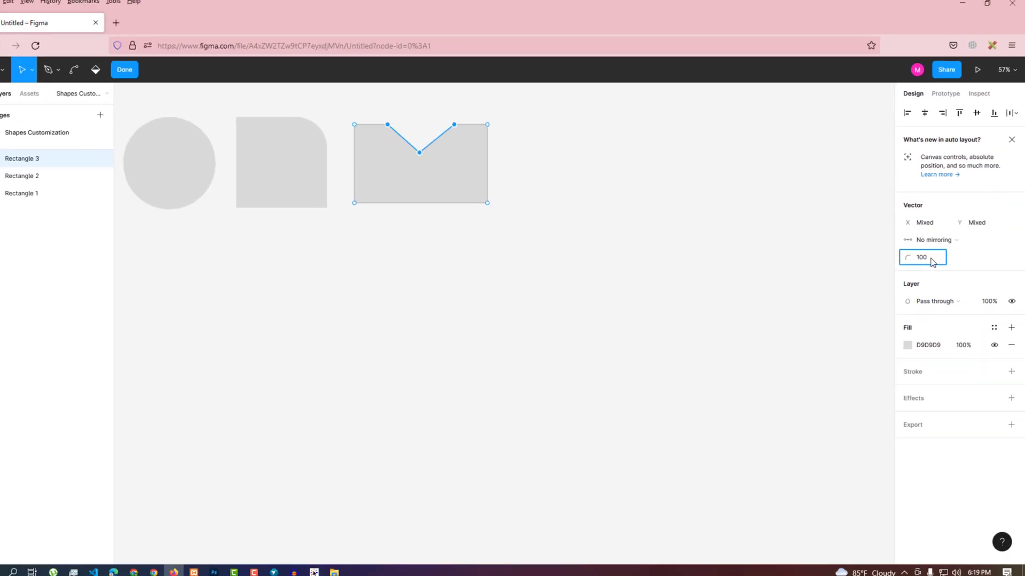
key(Return)
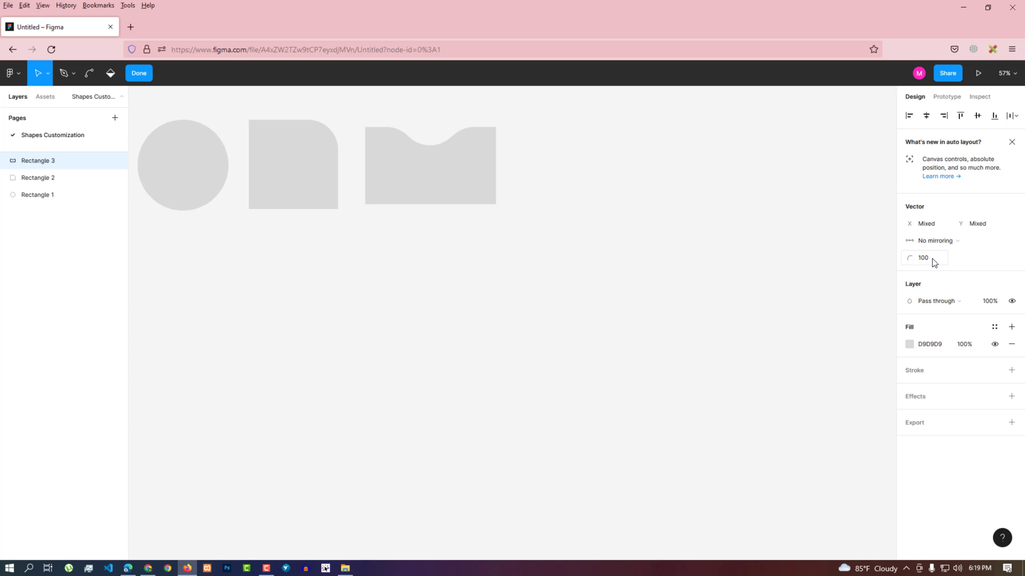
click(528, 151)
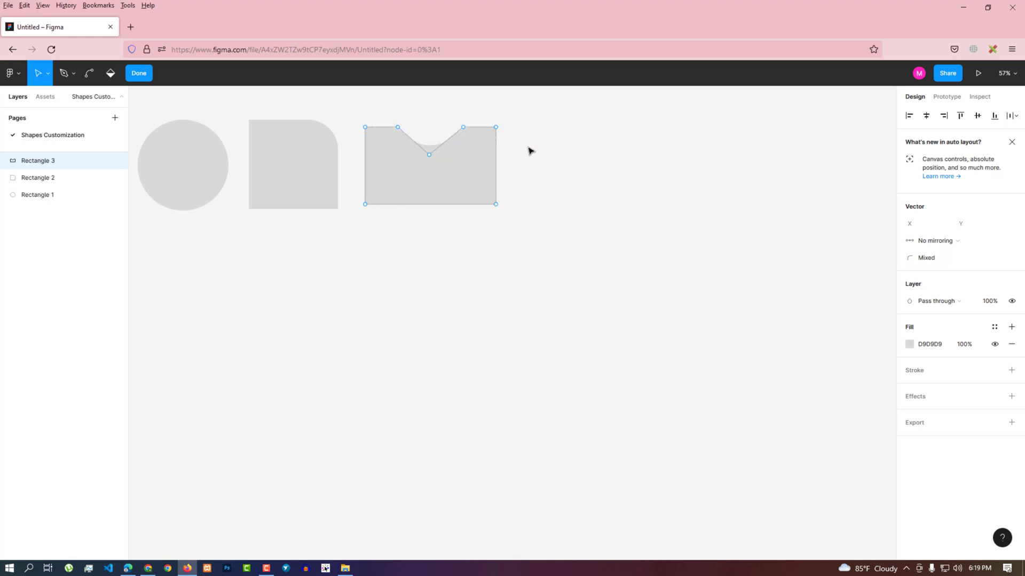
key(Escape)
key(Escape)
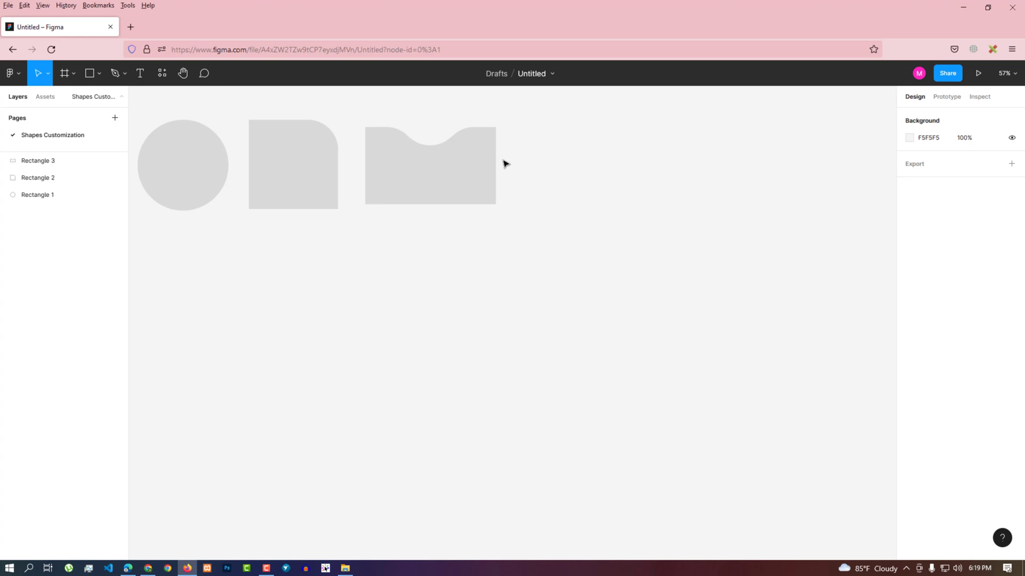
click(471, 167)
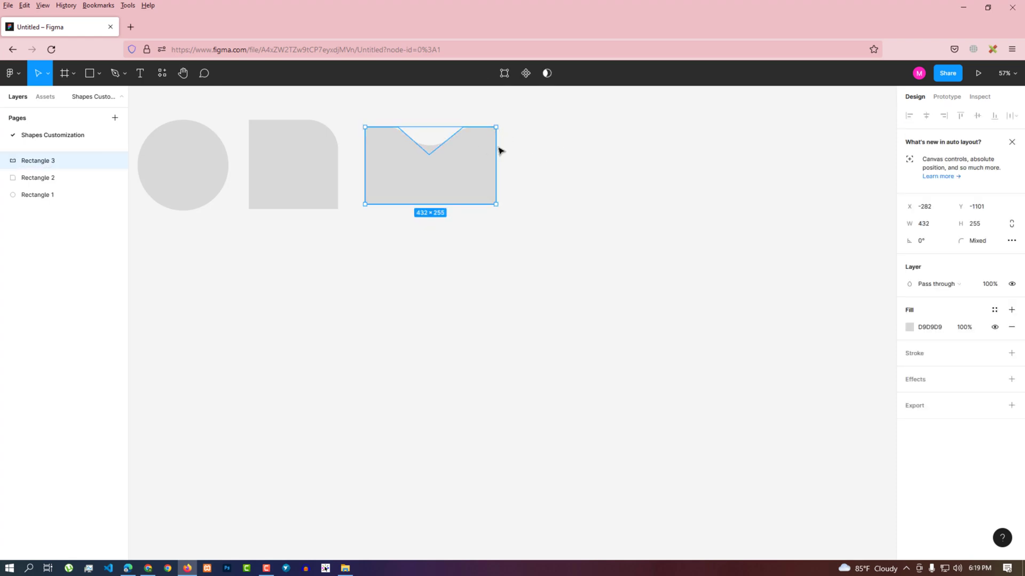
double_click(484, 135)
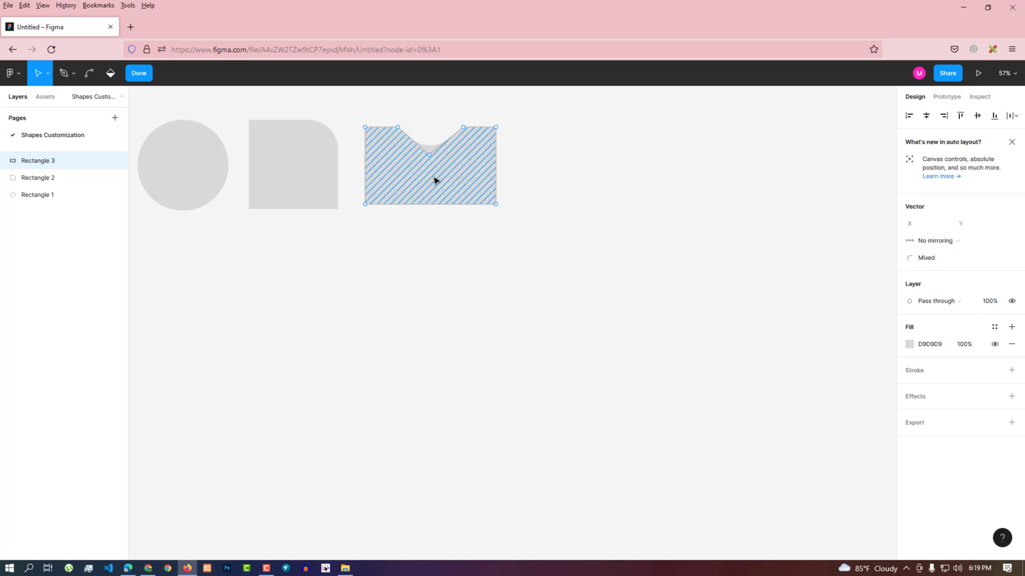
key(Escape)
key(Escape)
click(398, 148)
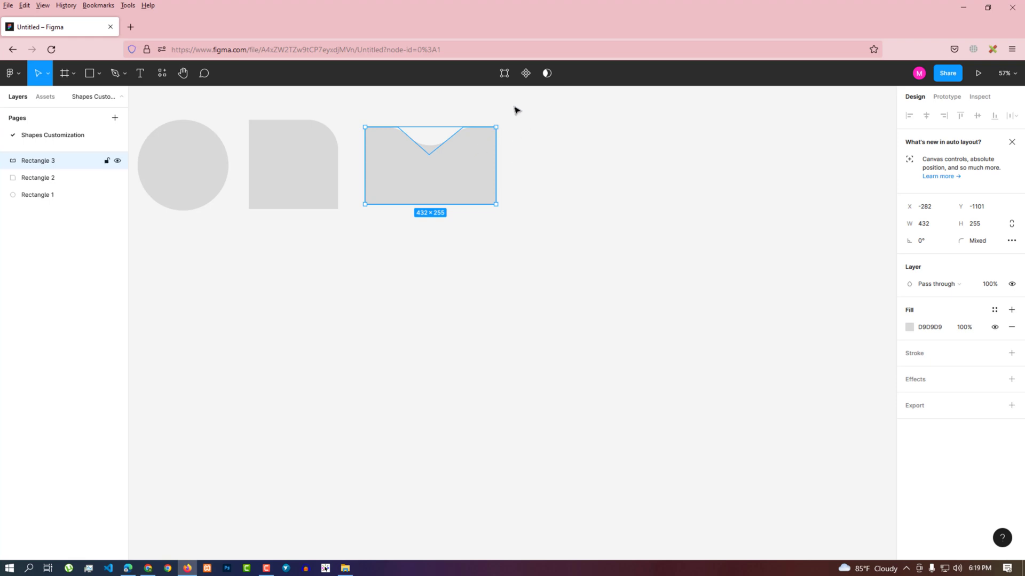
Round the four outer corners of the notched rectangle with a corner radius of 50.
double_click(492, 138)
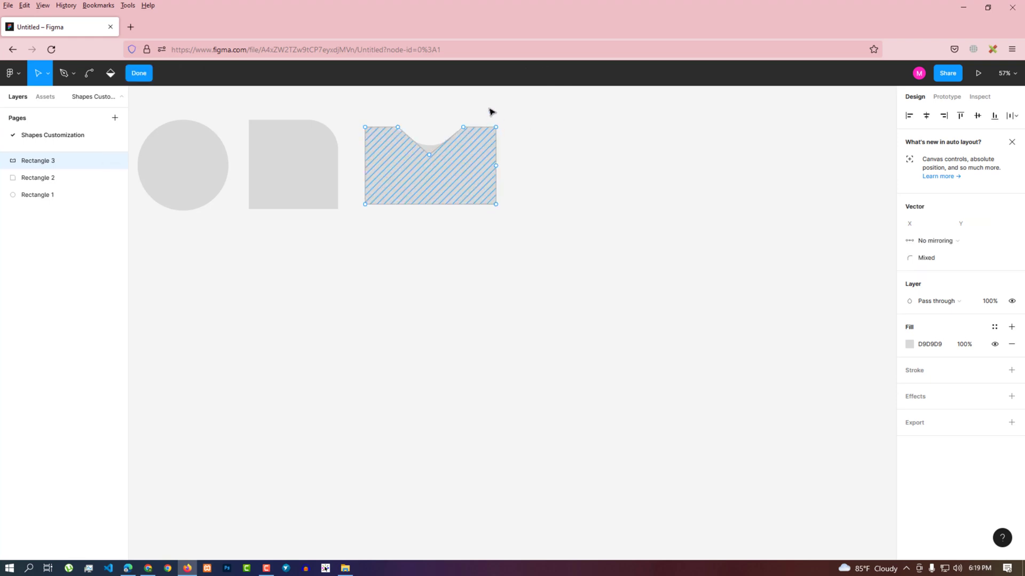
drag(682, 60, 702, 183)
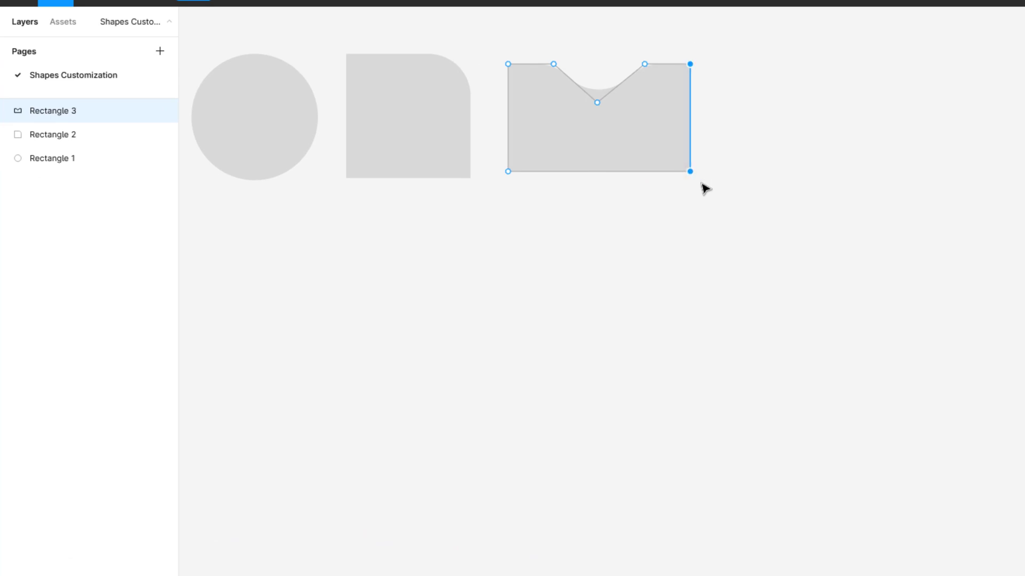
key(shift)
drag(502, 63, 513, 192)
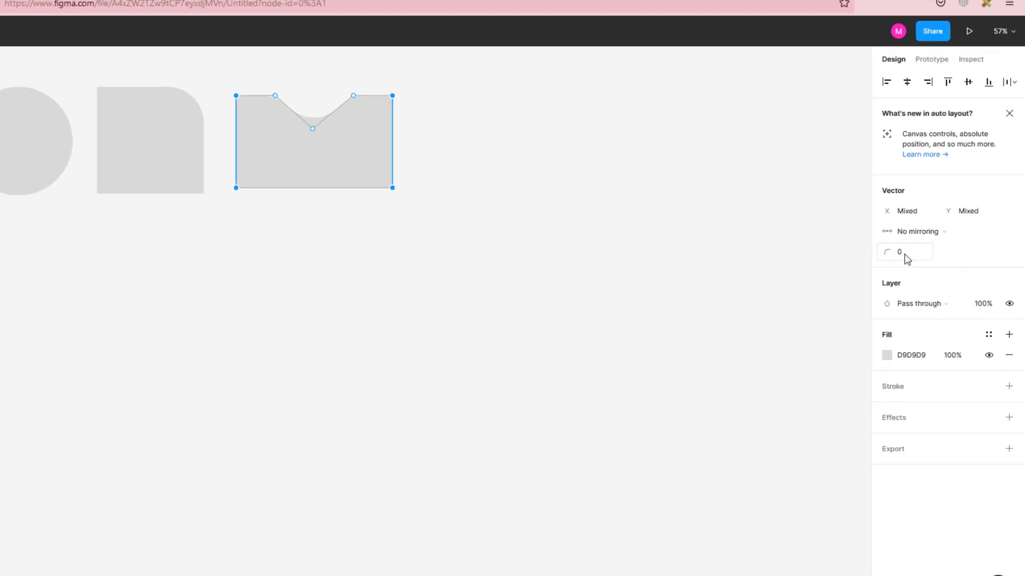
click(945, 263)
text(50)
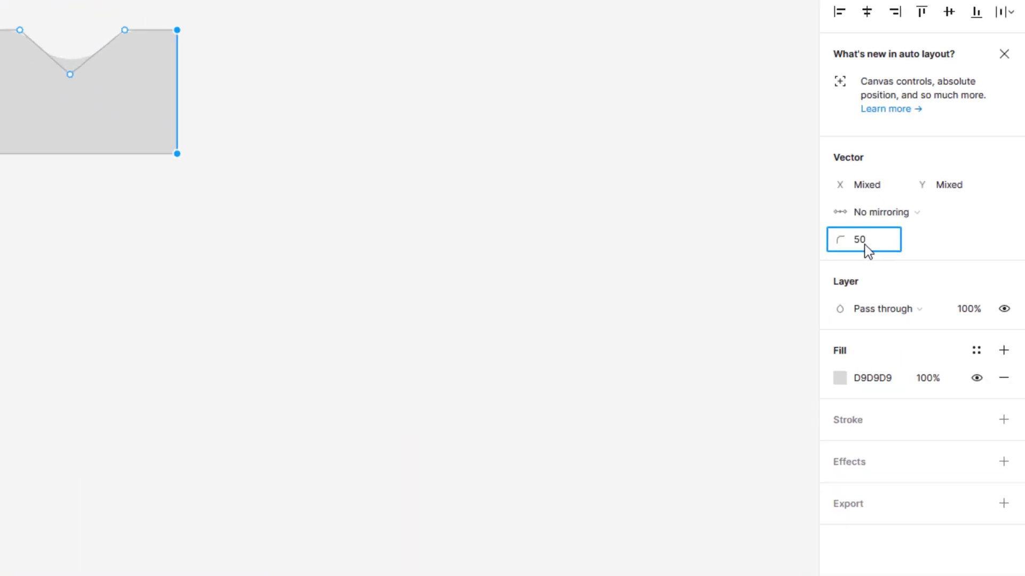
key(Return)
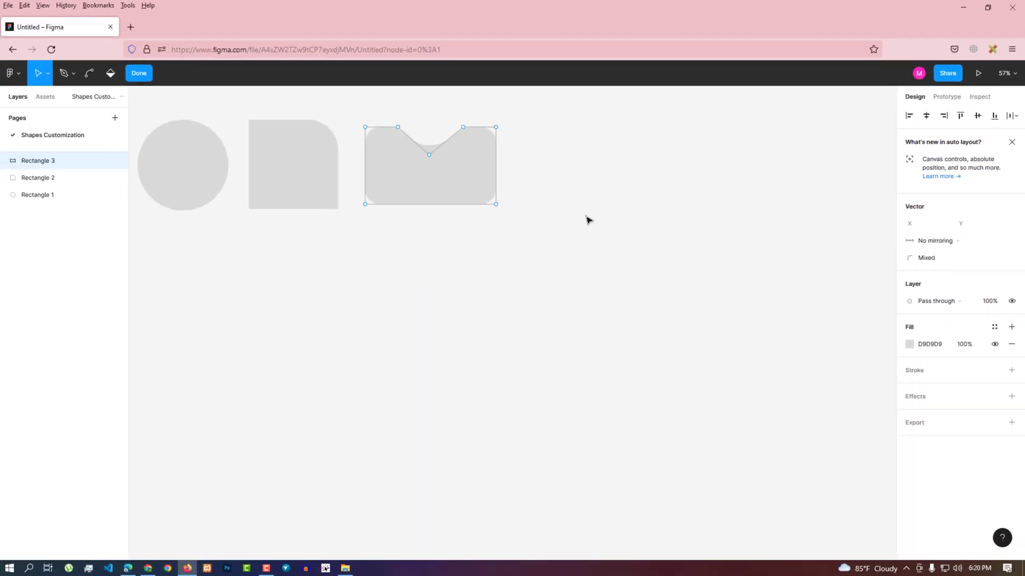
key(Return)
double_click(464, 162)
click(488, 150)
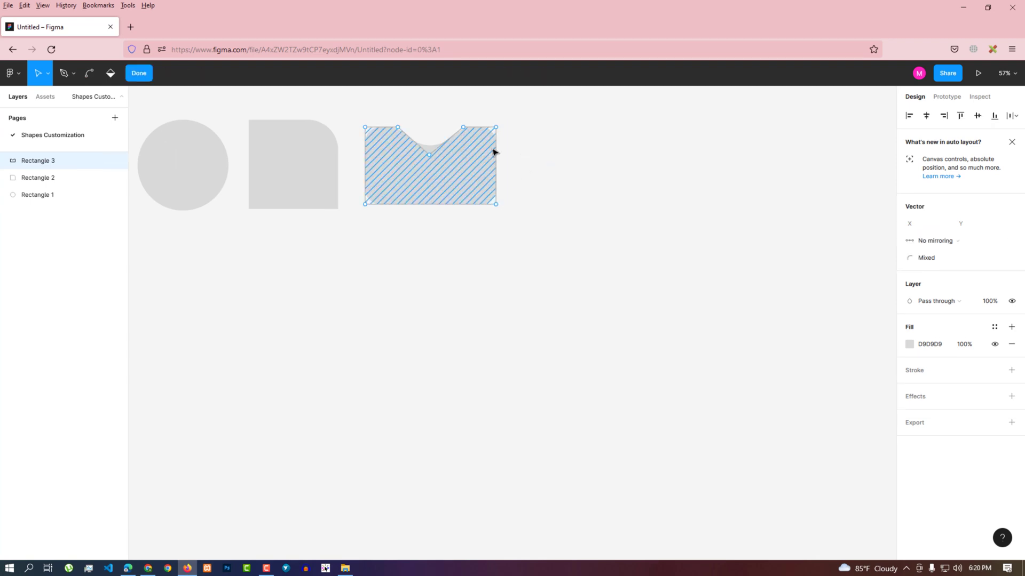
key(Escape)
click(536, 153)
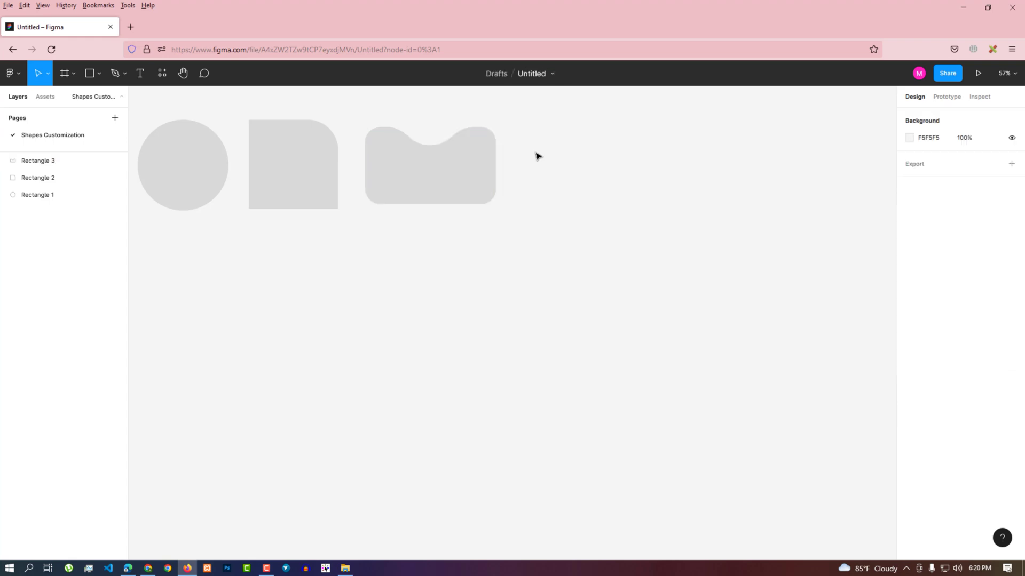
Draw a rectangle about 430 × 222 to the right of the notched shape.
click(90, 73)
drag(525, 132, 526, 144)
drag(606, 201, 656, 201)
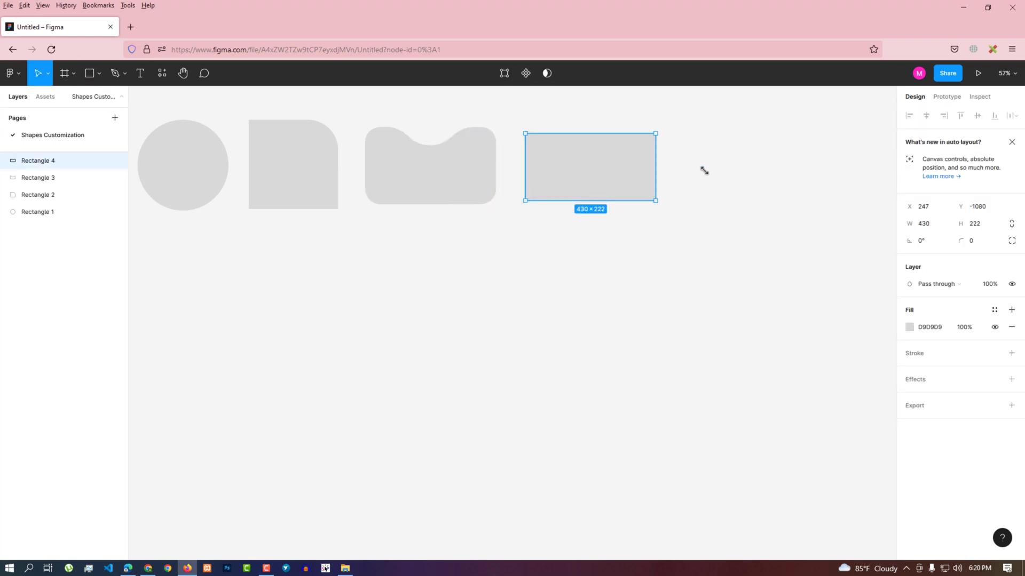
Add vector points at the midpoint and left quarter point of the new rectangle's bottom edge.
double_click(589, 163)
click(590, 201)
click(558, 200)
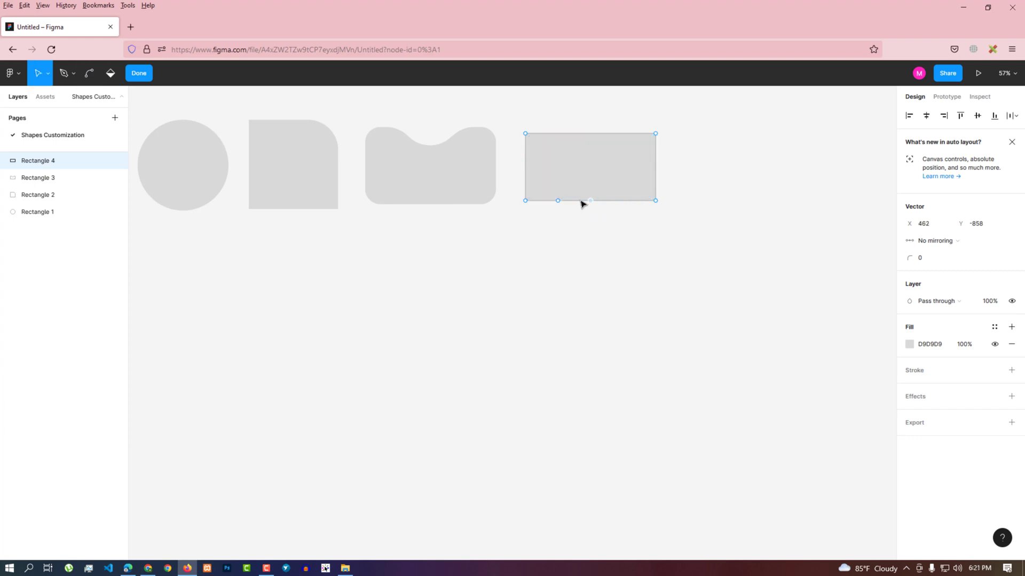
scroll(582, 204, up, 3)
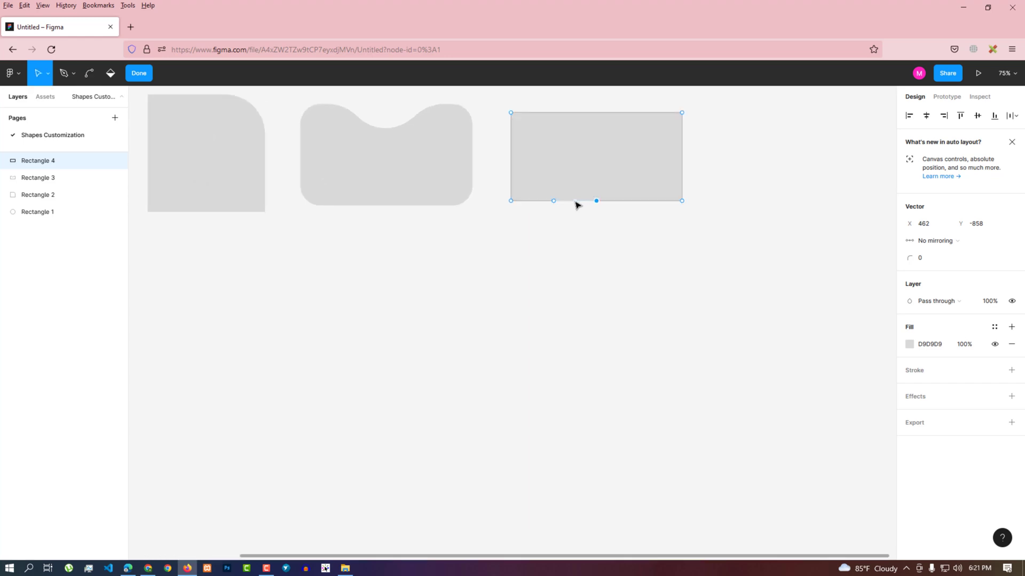
click(595, 202)
click(575, 201)
key(ctrl+z)
key(ctrl+z)
Pull a point between the two added ones down below the edge's midpoint and shift the quarter point inward, forming a speech-bubble tail.
click(596, 201)
drag(577, 203, 600, 227)
click(556, 202)
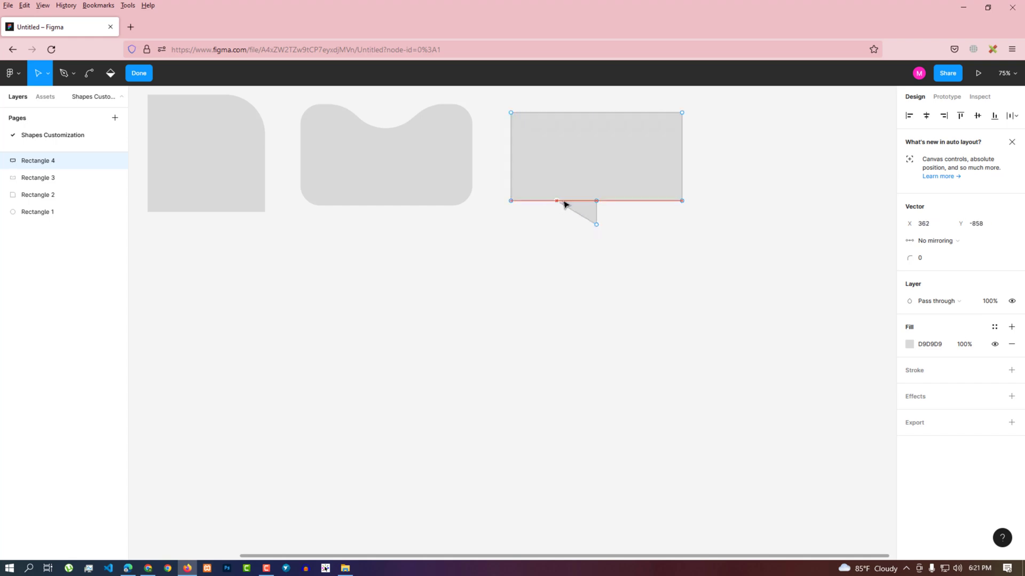
key(Return)
click(531, 238)
scroll(529, 238, down, 3)
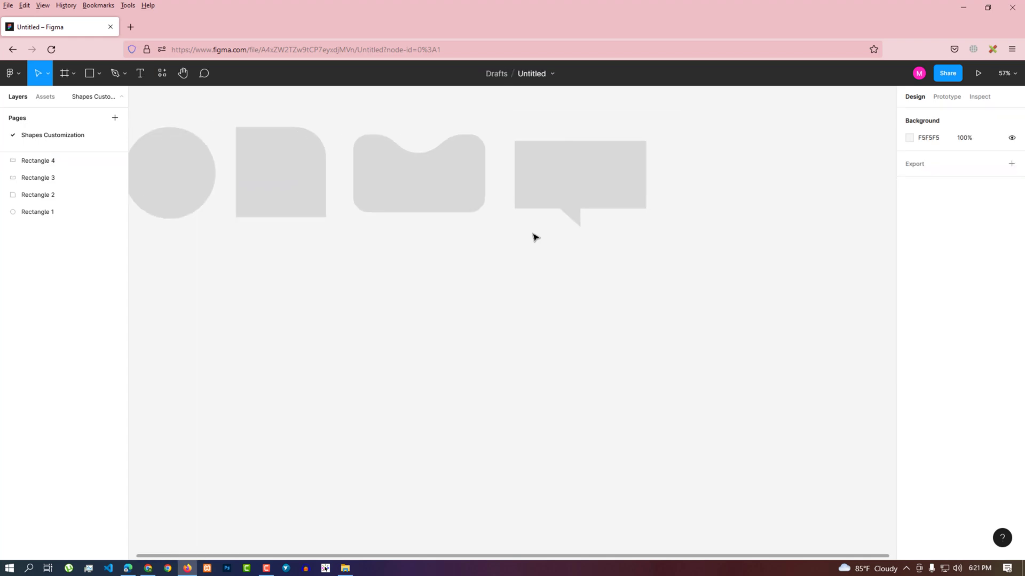
Round the four outer corners of the speech bubble with a corner radius of 30.
scroll(430, 260, down, 1)
double_click(561, 150)
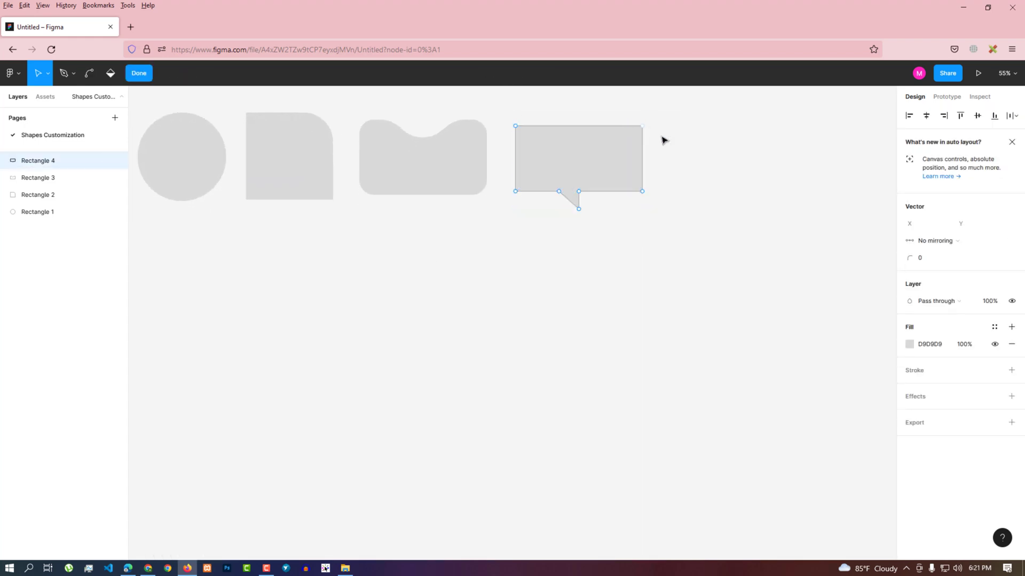
drag(635, 113, 652, 209)
drag(501, 109, 527, 205)
click(931, 258)
text(30)
key(Return)
click(702, 169)
click(702, 169)
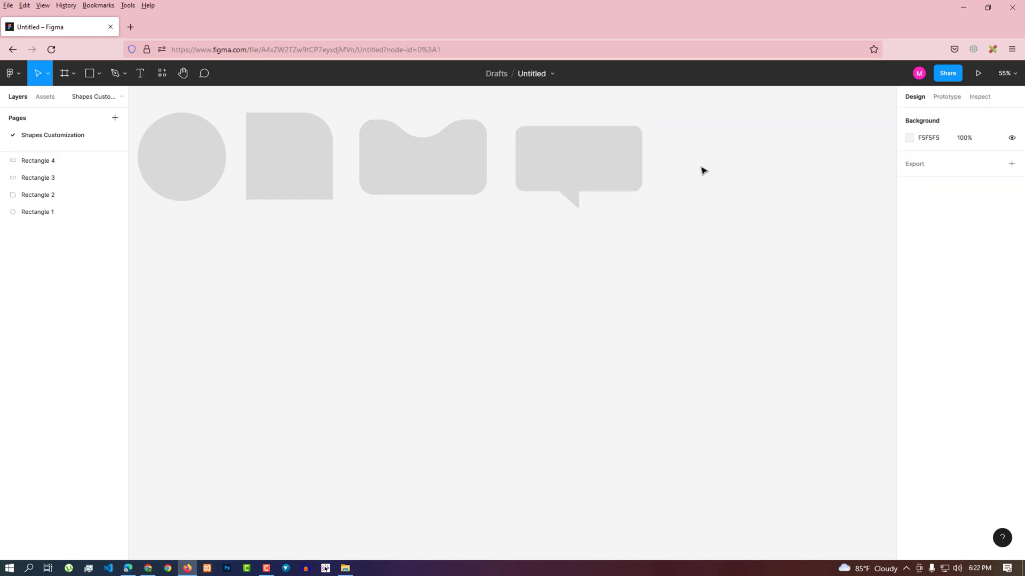
Draw a rectangle about 392 × 214 to the right of the speech bubble and lower its top-right corner point to slope the top edge.
key(r)
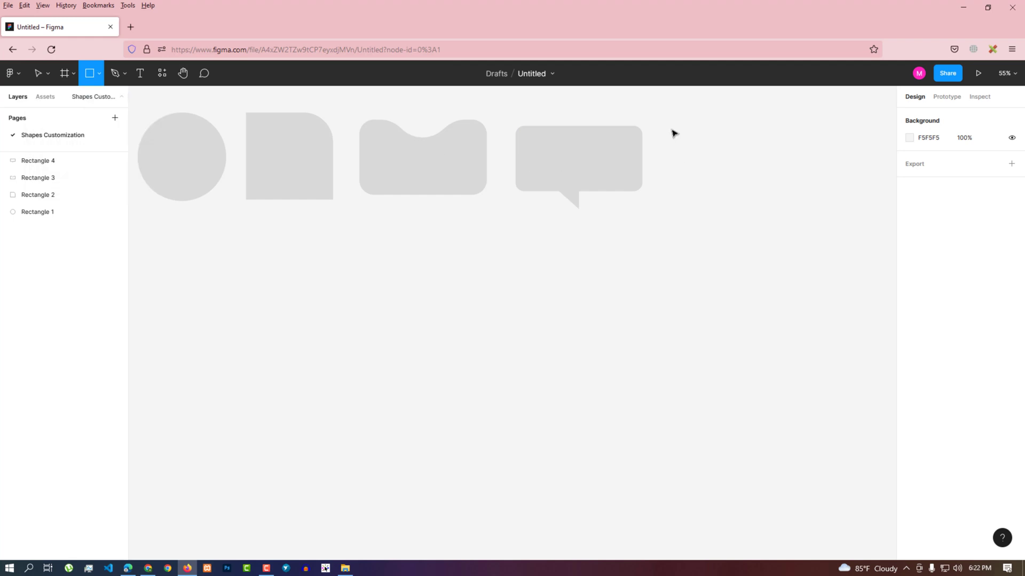
mouse_move(663, 126)
mouse_down()
mouse_move(707, 190)
mouse_move(779, 188)
mouse_up()
double_click(720, 156)
click(779, 126)
drag(779, 126, 780, 156)
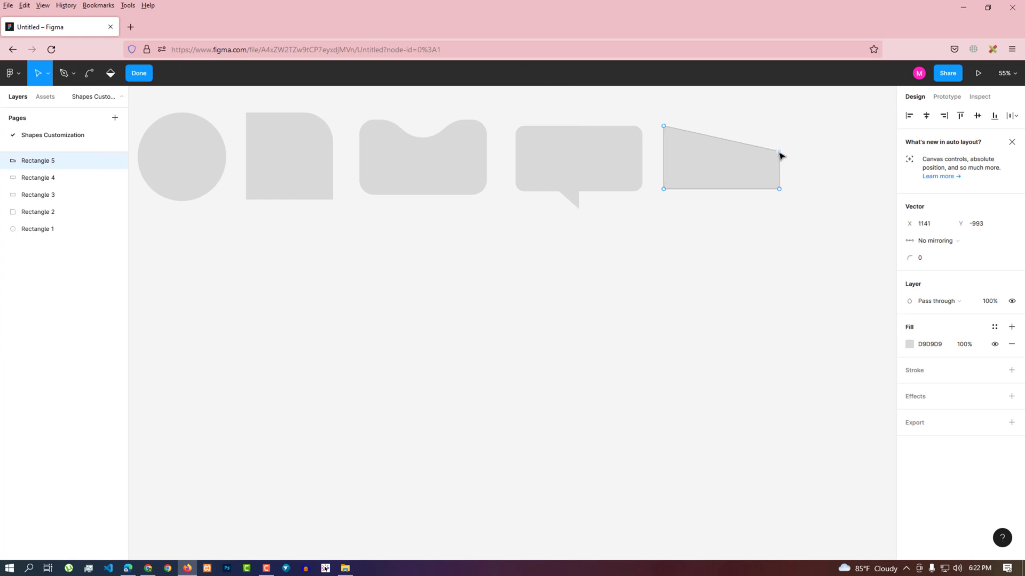
click(801, 167)
click(730, 168)
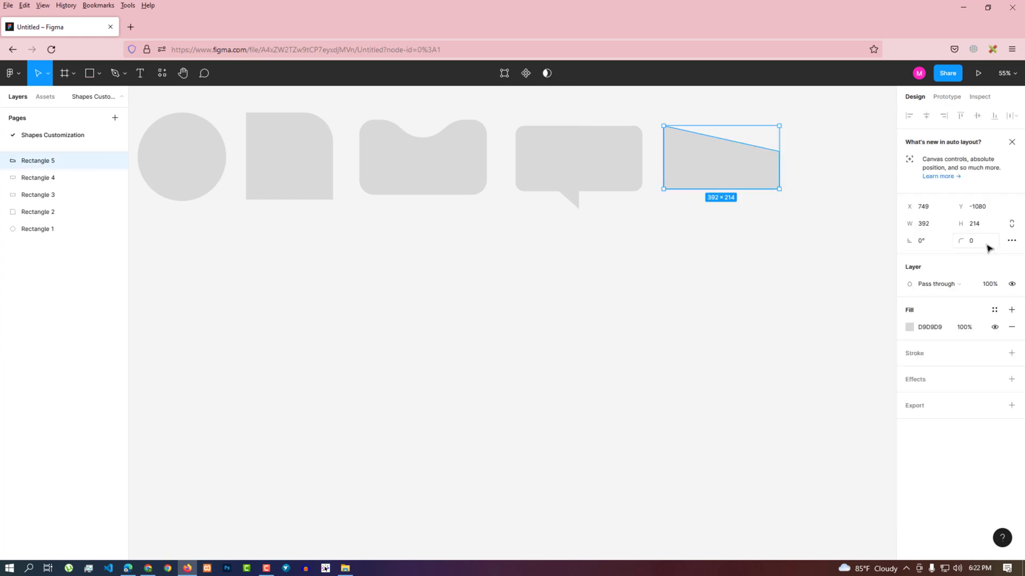
double_click(757, 161)
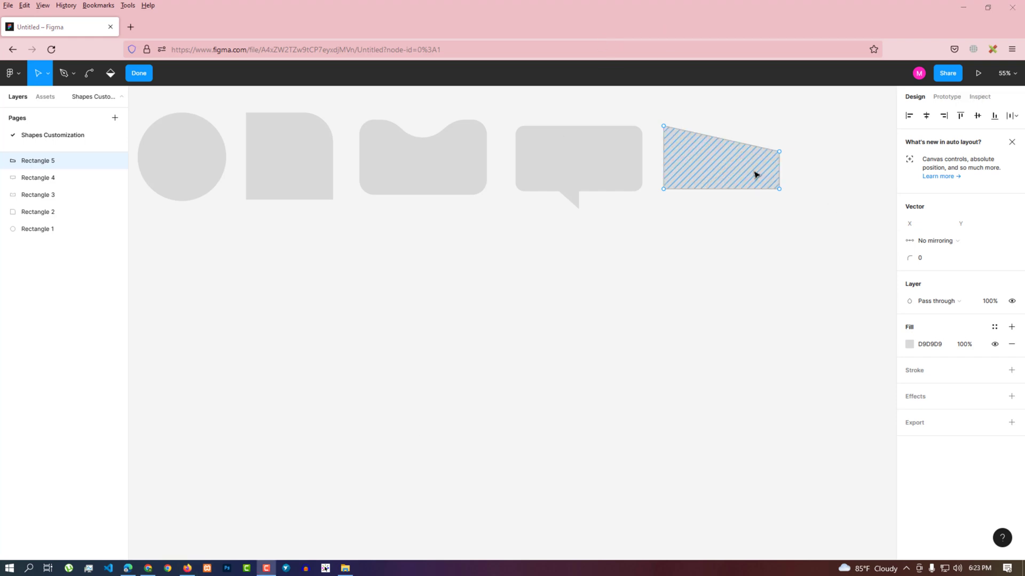
click(584, 267)
click(583, 267)
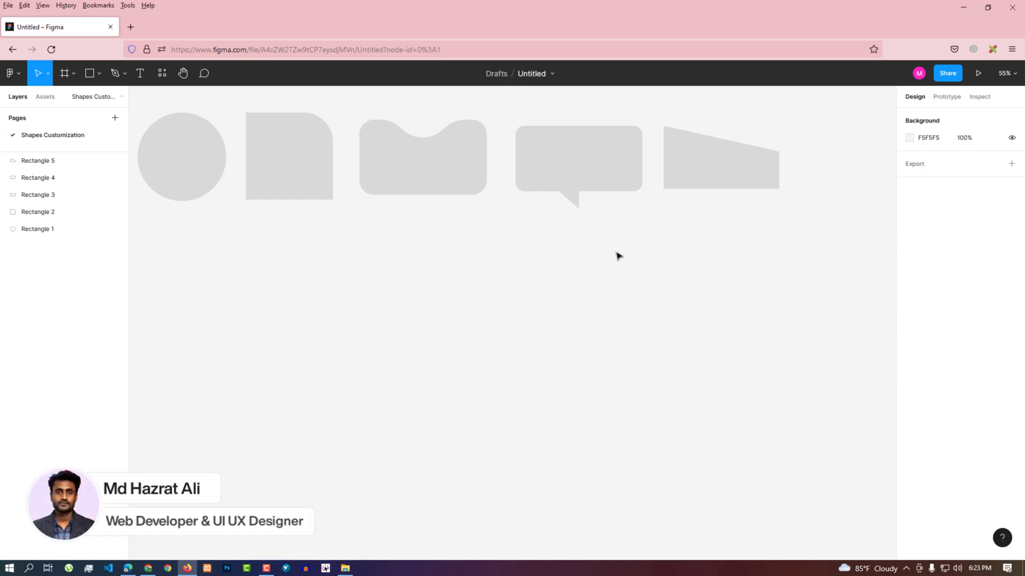
Draw a flat rectangle about 397 × 146 and position it below the circle.
key(r)
drag(157, 252, 276, 299)
drag(230, 272, 219, 248)
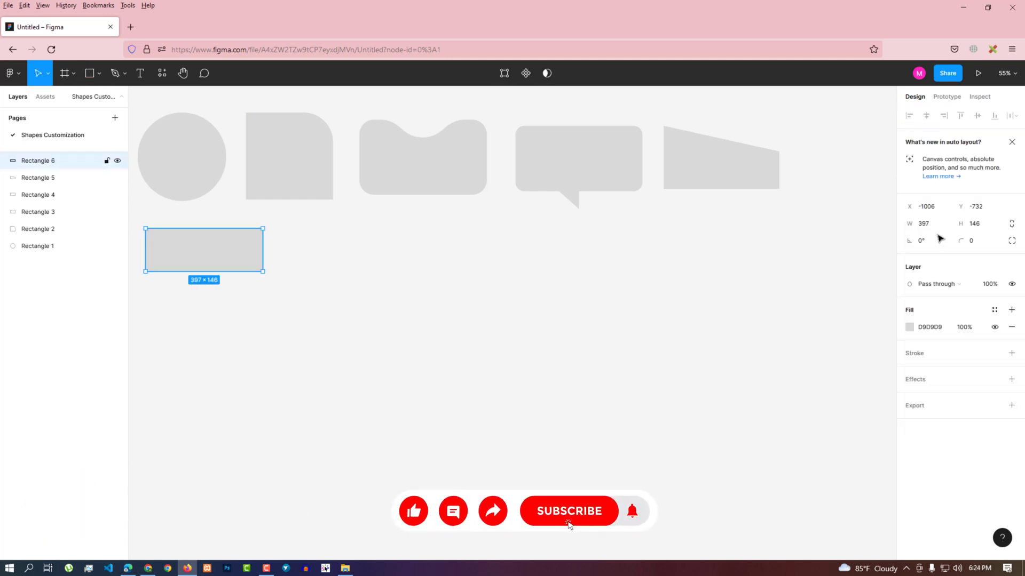
Turn the flat rectangle into a pill shape with a corner radius of 100.
click(979, 244)
text(100)
key(Return)
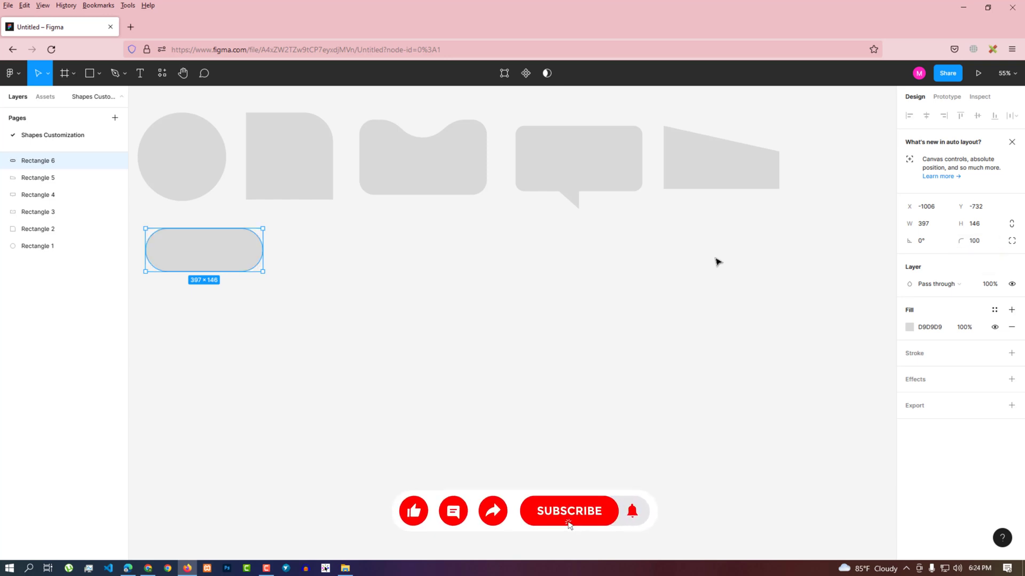
click(228, 224)
drag(226, 220, 270, 289)
click(355, 266)
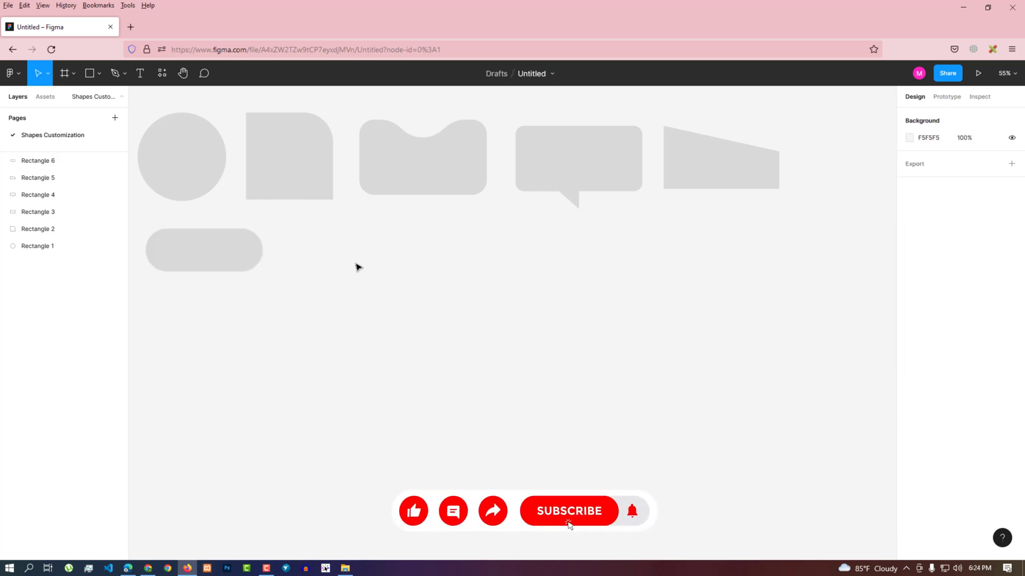
Draw a rectangle about 323 × 233 beside the pill and collapse its top-right point onto the bottom-right one to form a right triangle.
click(91, 75)
drag(299, 223, 394, 292)
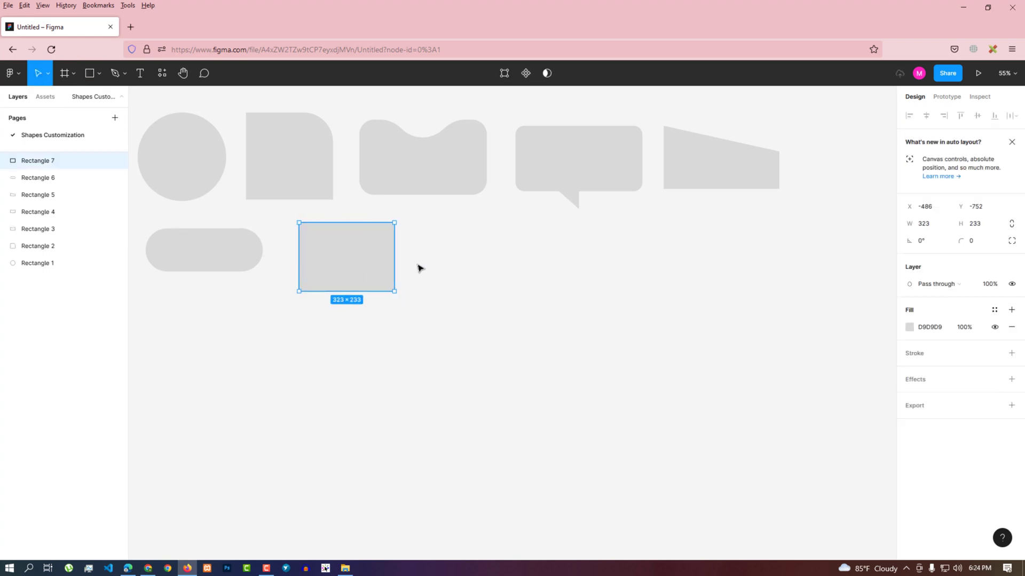
double_click(347, 254)
drag(395, 224, 398, 292)
key(Return)
Move the right triangle slightly up and to the left, closer to the pill shape.
double_click(346, 274)
scroll(401, 297, up, 5)
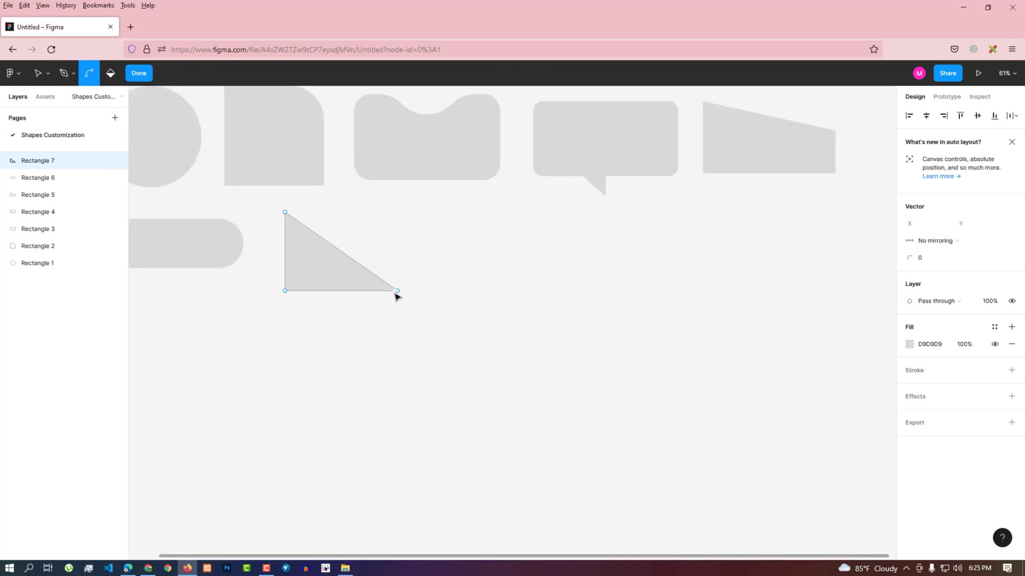
key(Escape)
scroll(384, 318, down, 5)
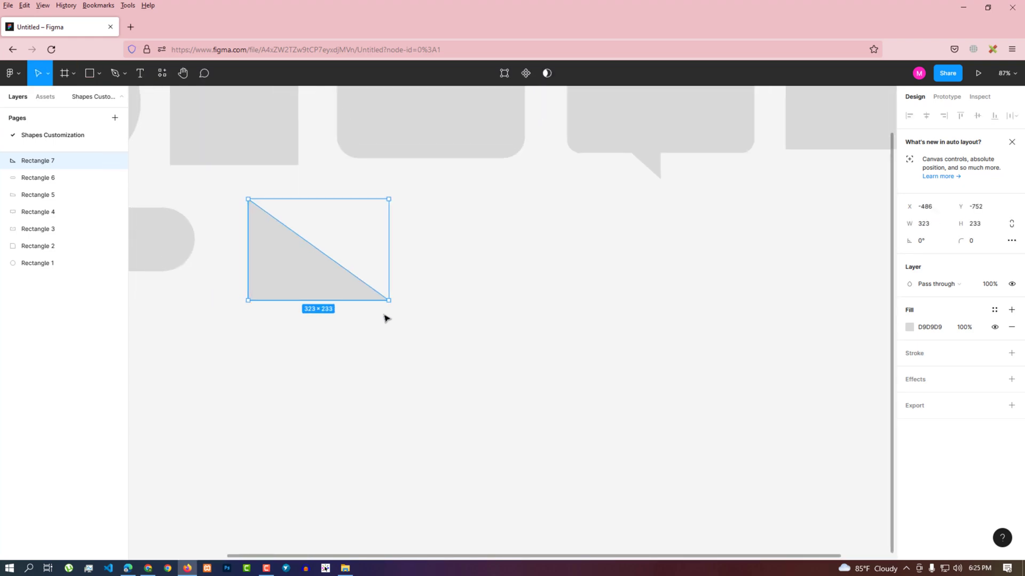
drag(317, 287, 305, 275)
click(483, 284)
Draw a rectangle to the right of the triangle and pull the midpoint of its top edge up into a roof-like peak.
click(99, 76)
click(83, 100)
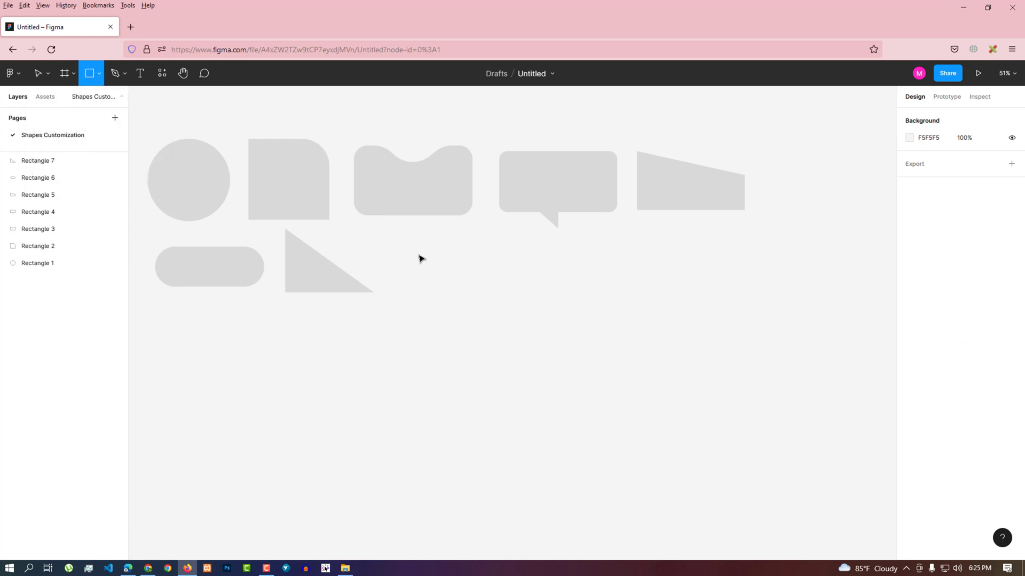
drag(407, 248, 506, 302)
double_click(457, 250)
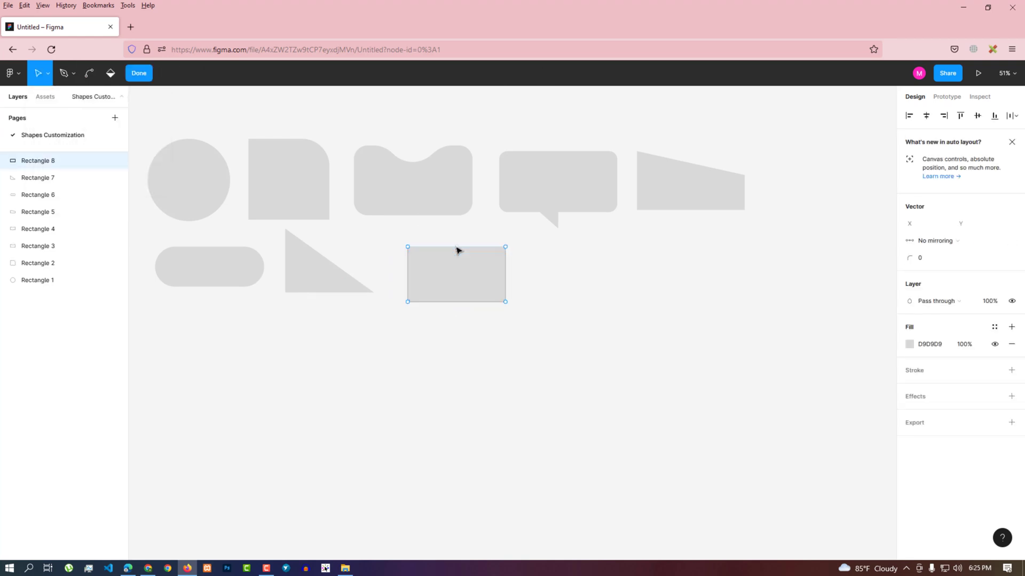
click(457, 247)
drag(457, 250, 458, 232)
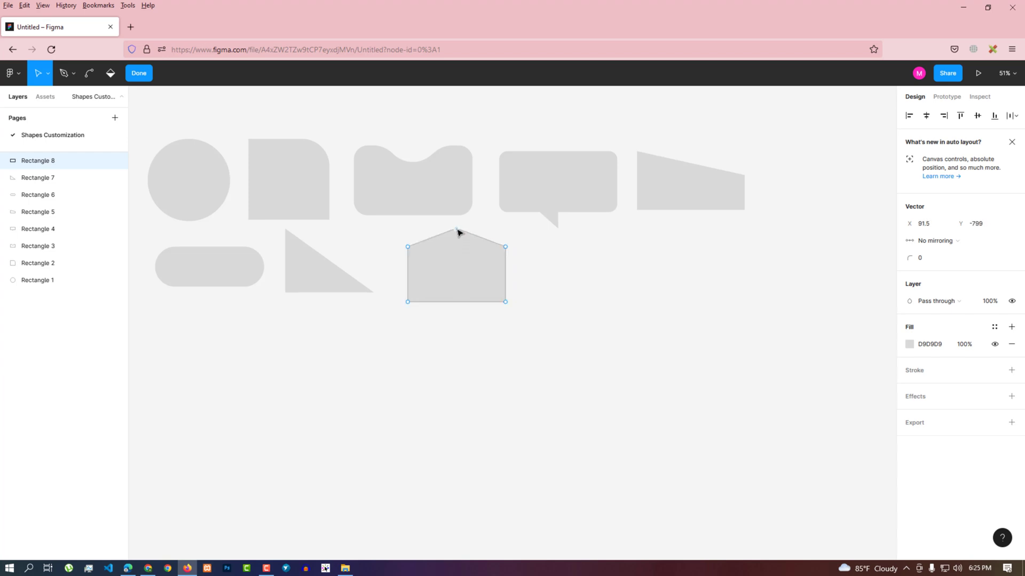
click(527, 280)
Draw a wide rectangle about 463 × 221 to the right of the house-shaped figure.
click(99, 74)
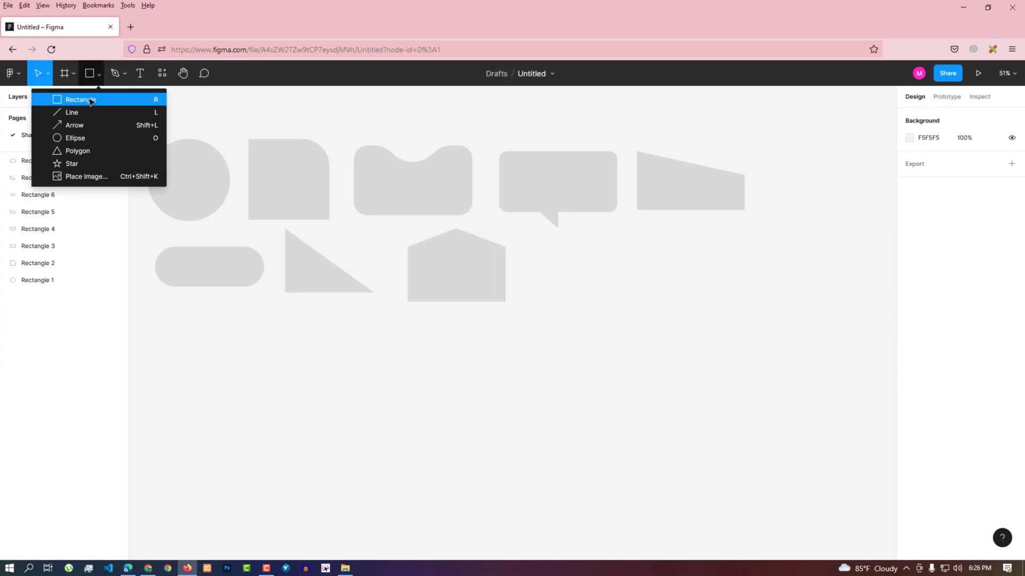
click(91, 102)
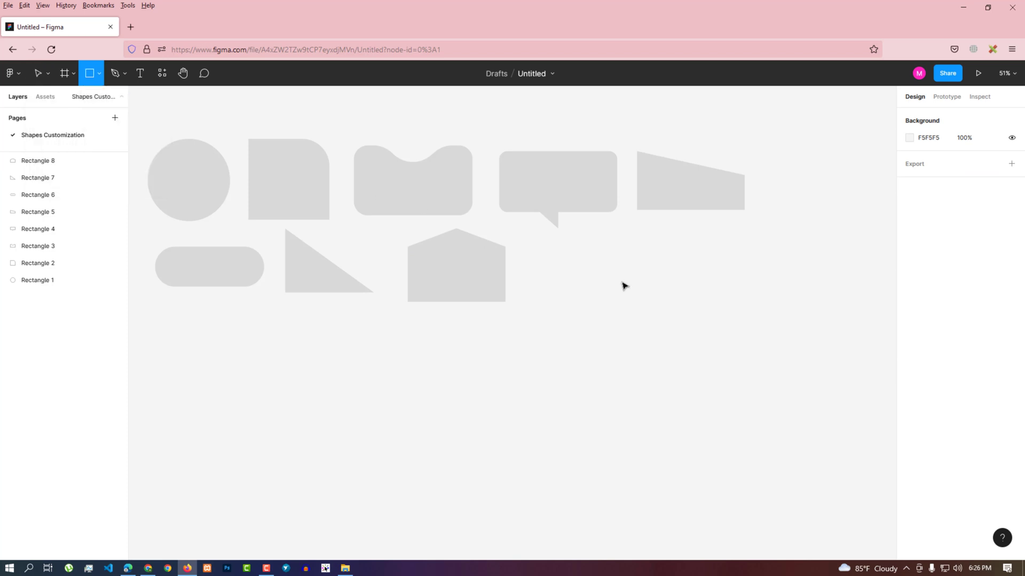
drag(550, 247, 680, 312)
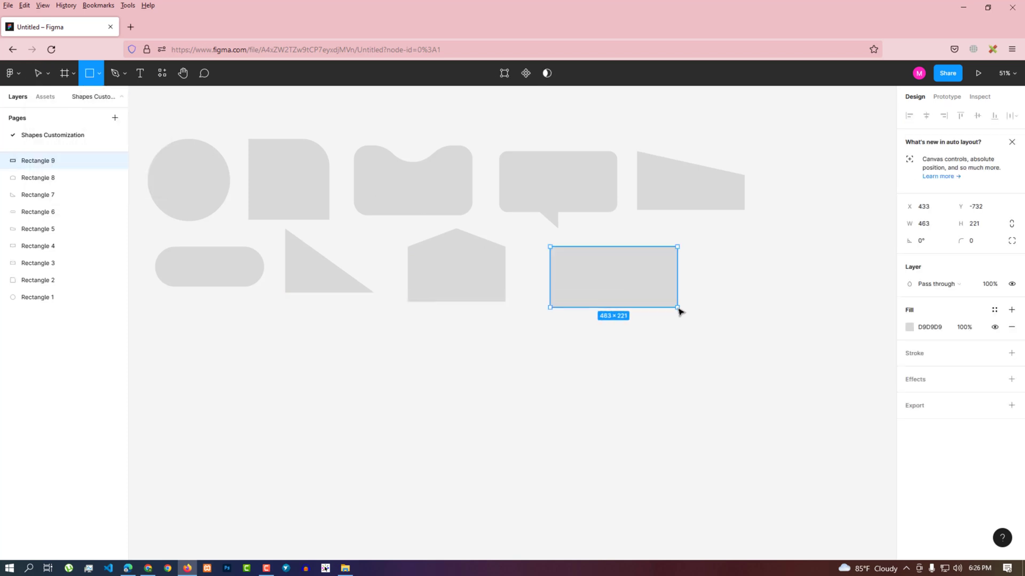
Raise the wide rectangle's bottom-left point to slant its lower edge, and pull the midpoints of the top and bottom edges downward.
double_click(610, 274)
drag(550, 307, 550, 287)
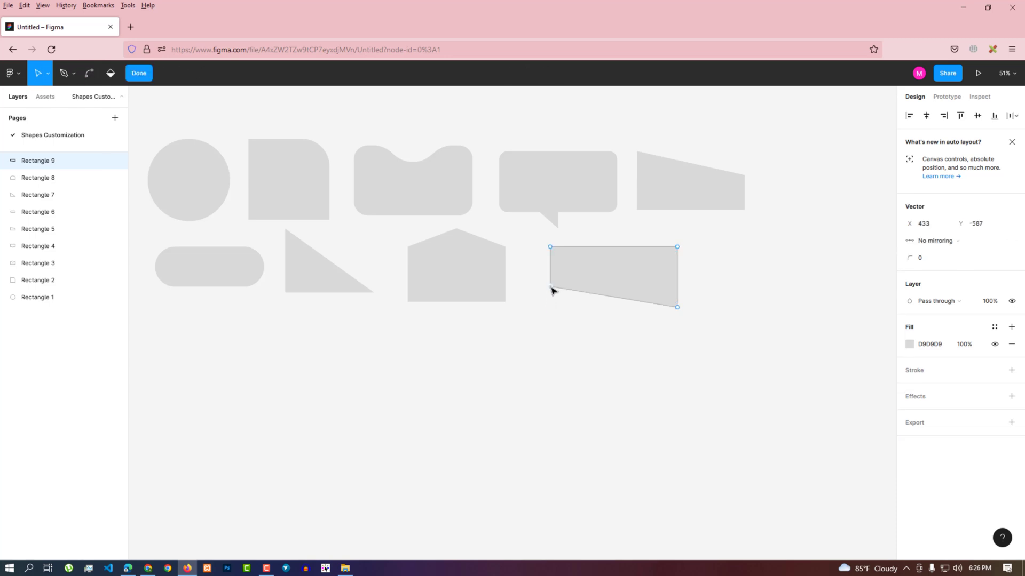
drag(614, 247, 623, 328)
key(ctrl+z)
click(614, 297)
Smooth the top and bottom edge midpoints into curves with a corner radius of 1000, nudging it up to 1006.
click(923, 258)
text(1000)
key(Return)
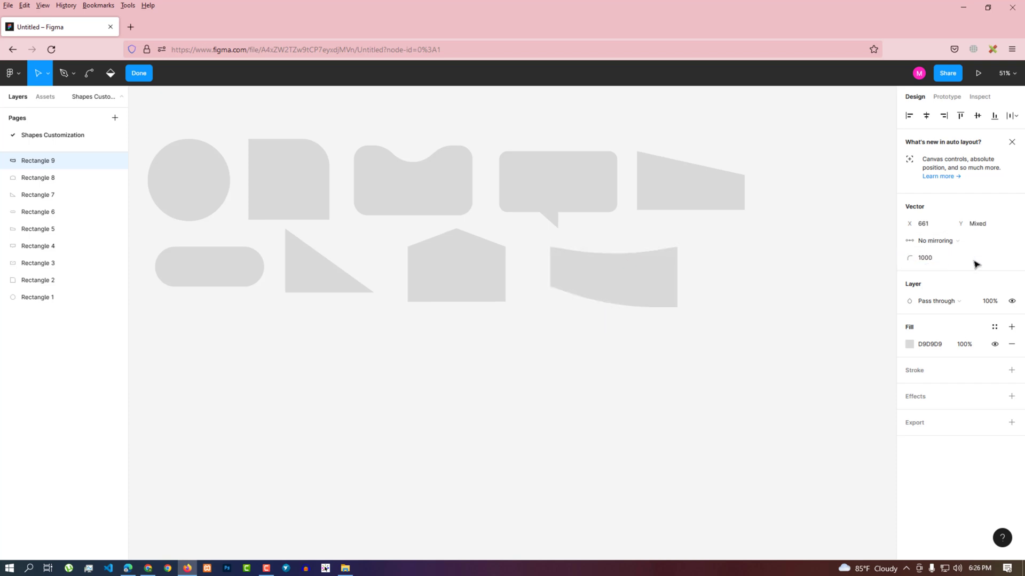
click(939, 259)
key(Up)
key(Up)
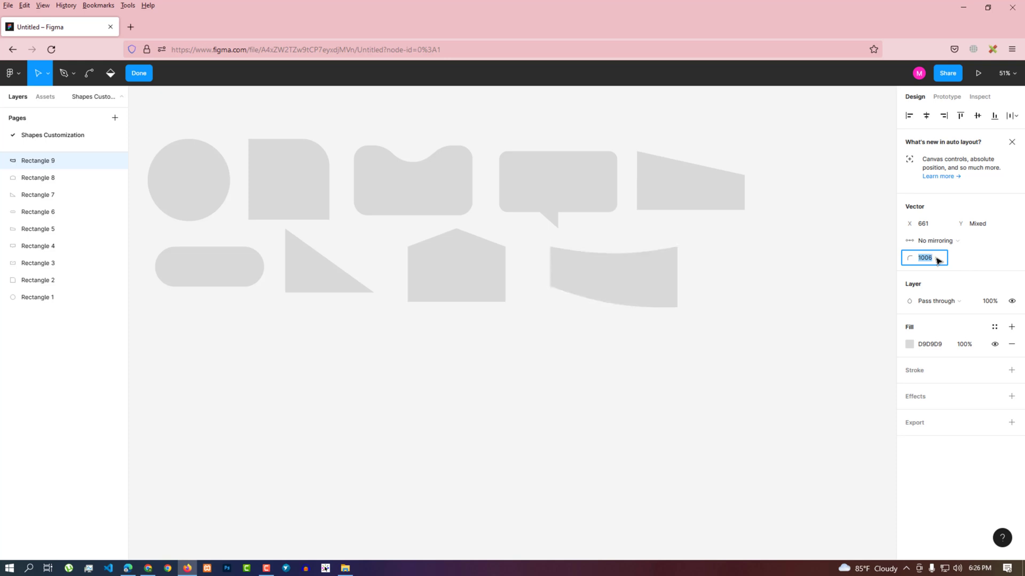
Round the four outer corner points of the curved shape with a corner radius of 50 and finish editing it.
click(732, 291)
click(654, 229)
double_click(647, 282)
drag(656, 227, 696, 325)
drag(528, 235, 557, 299)
click(941, 260)
text(50)
key(Return)
click(755, 270)
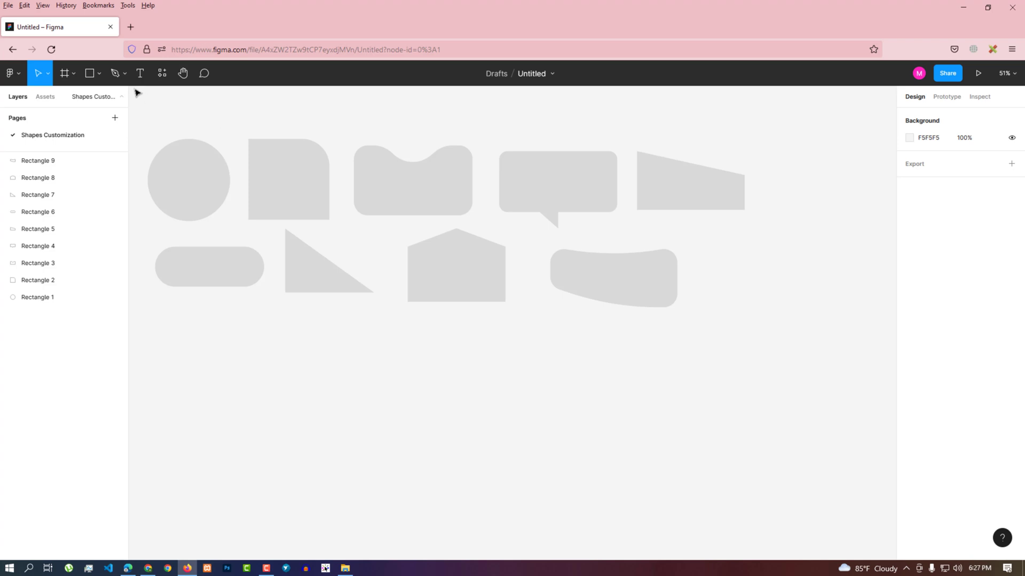
Draw a rectangle about 311 × 247 to the right of the curved shape.
click(102, 77)
click(69, 100)
mouse_move(711, 234)
mouse_down()
mouse_move(768, 299)
mouse_move(799, 303)
mouse_up()
Give the new rectangle a black inside stroke of weight 3 and remove its fill.
click(1012, 353)
click(972, 388)
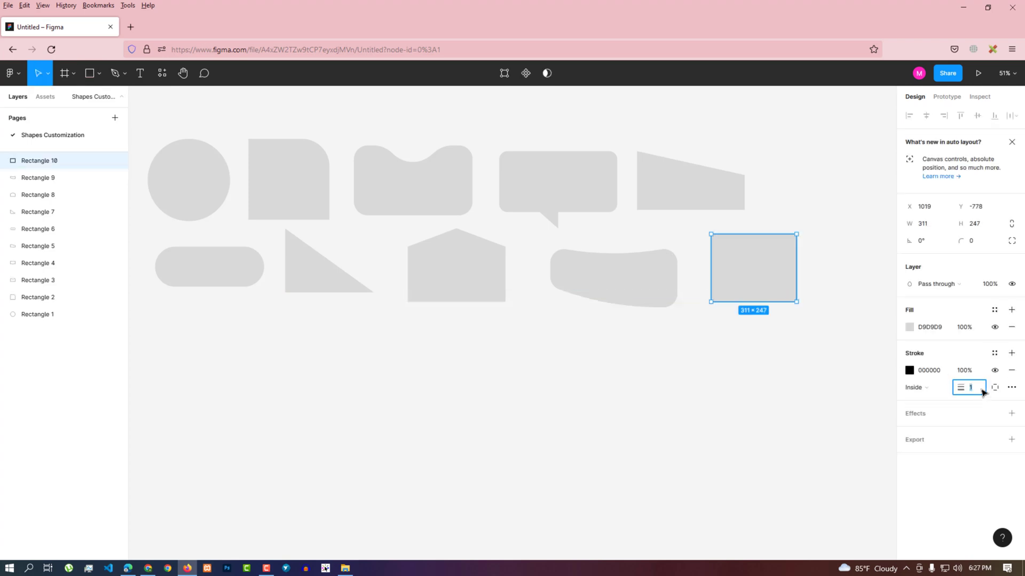
text(3)
click(1010, 328)
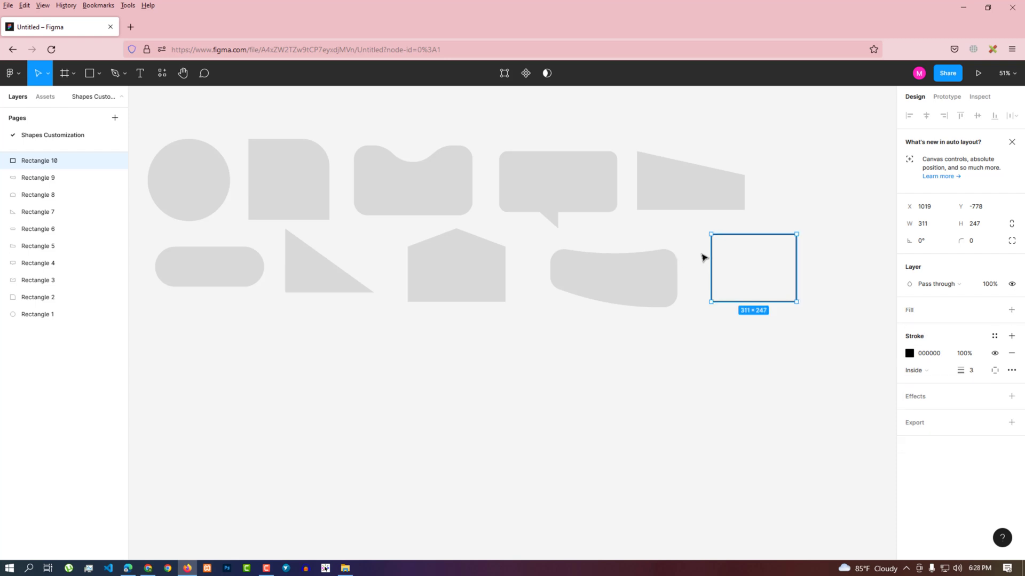
click(719, 262)
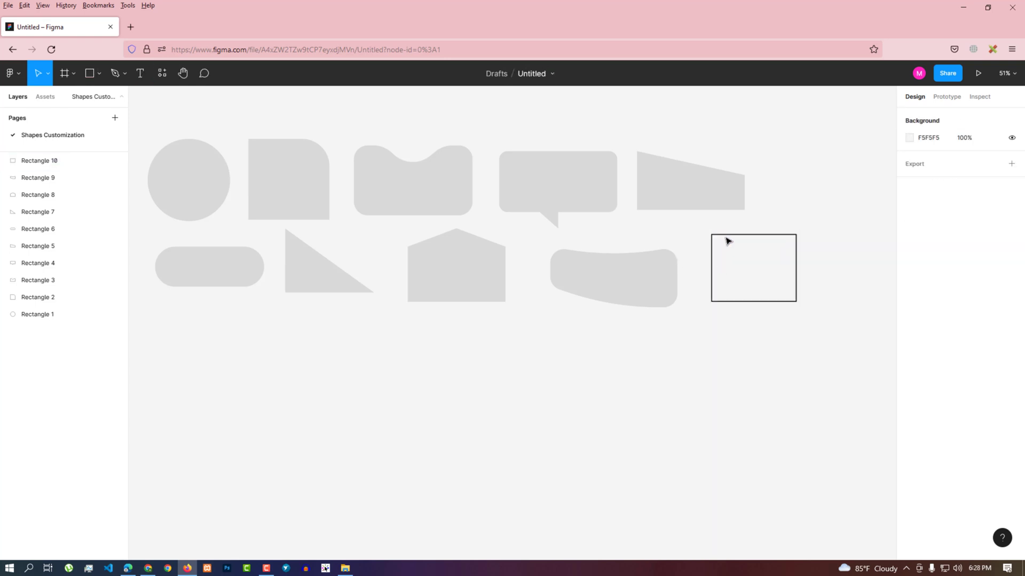
Open the outlined rectangle by deleting the midpoint of its left edge in vector editing.
double_click(724, 235)
click(711, 268)
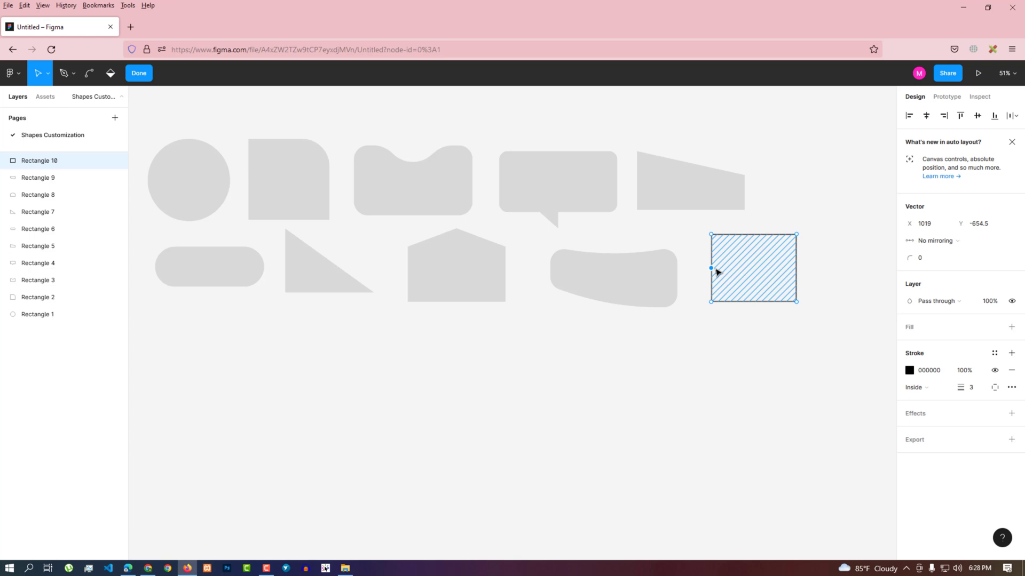
key(Delete)
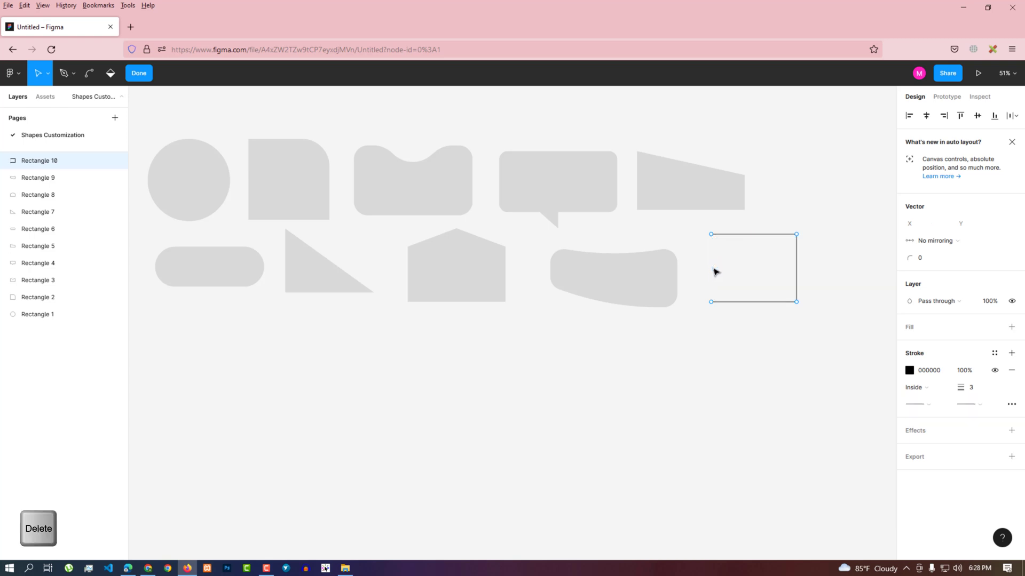
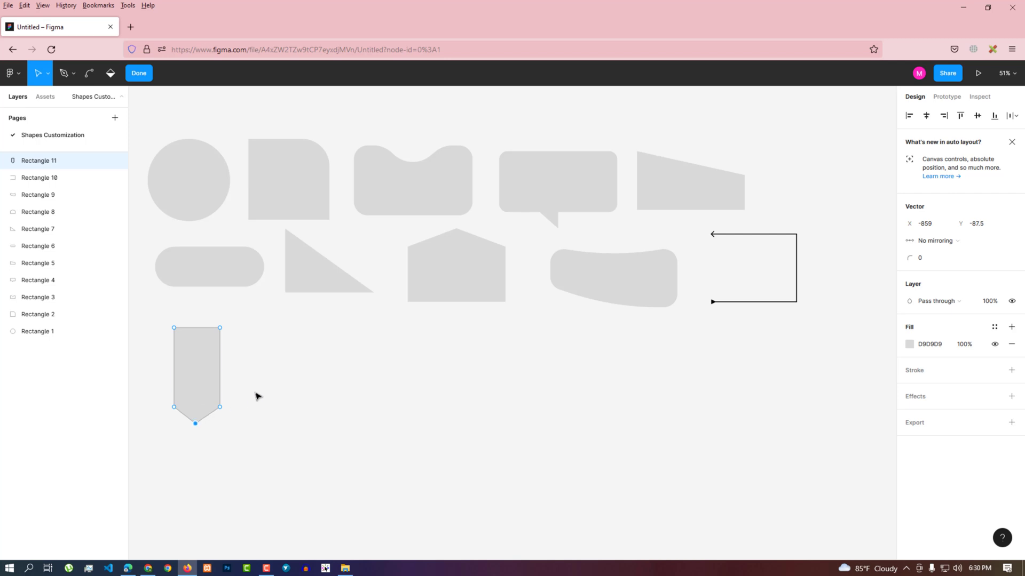
Finish the vector editing of the banner with the downward-pointing tip and deselect it.
double_click(258, 396)
double_click(197, 416)
click(196, 425)
key(Escape)
Draw a rectangle about 170 × 288 to the right of the downward-pointing banner.
key(Escape)
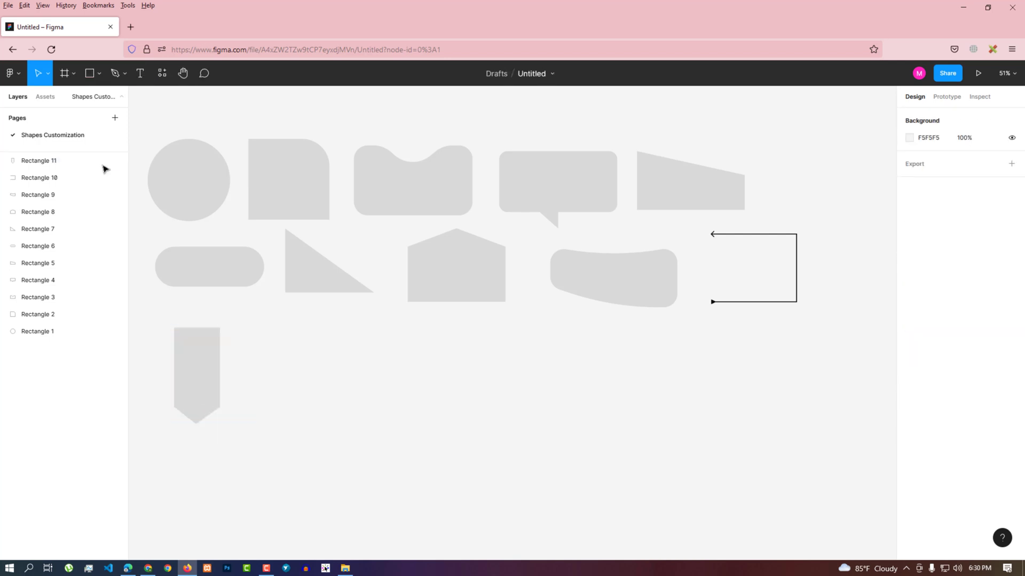
key(r)
drag(264, 332, 311, 411)
double_click(286, 389)
Pull the midpoint of the new rectangle's bottom edge upward into a V-shaped notch and finish editing it.
key(Escape)
double_click(286, 397)
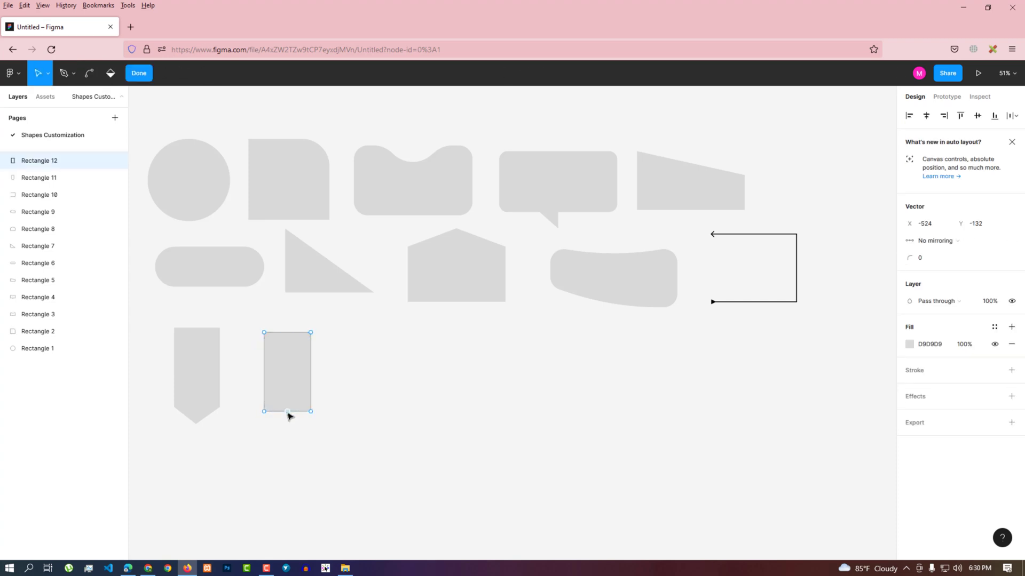
drag(288, 412, 289, 396)
key(Escape)
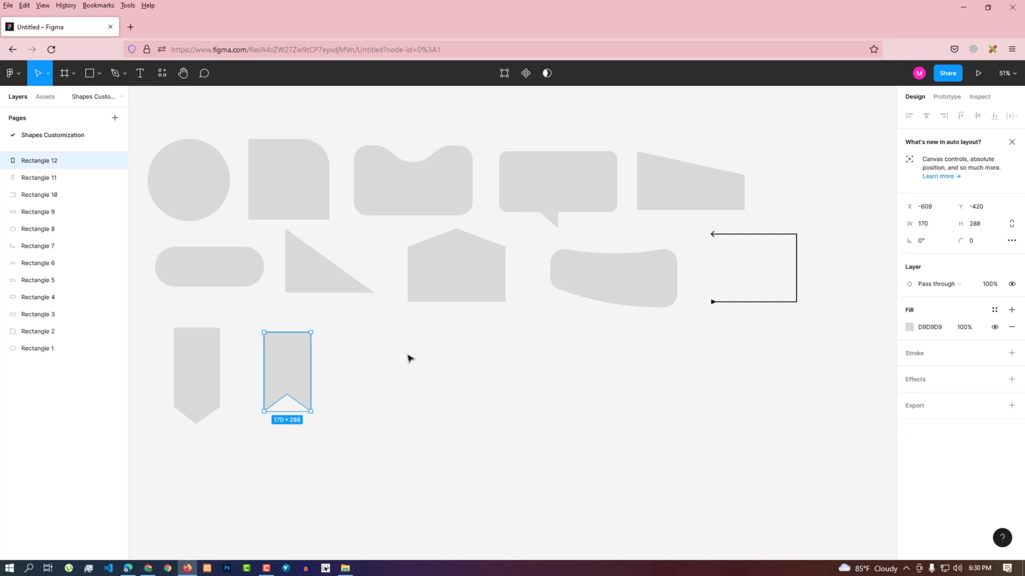
click(412, 365)
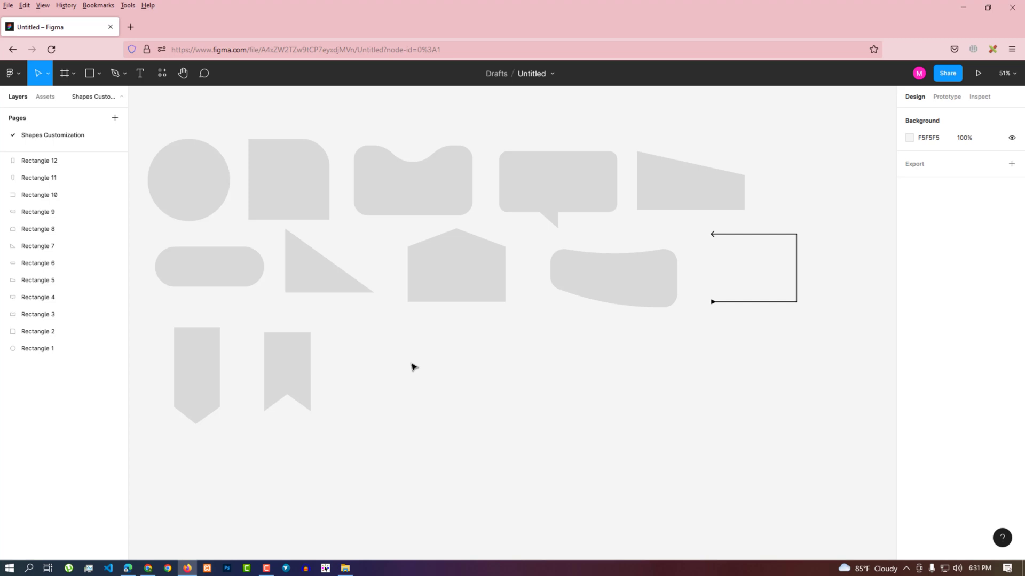
Draw a rectangle to the right of the notched banner and pull its top-right corner outward, making the shape about 336 × 298.
key(r)
drag(350, 333, 427, 402)
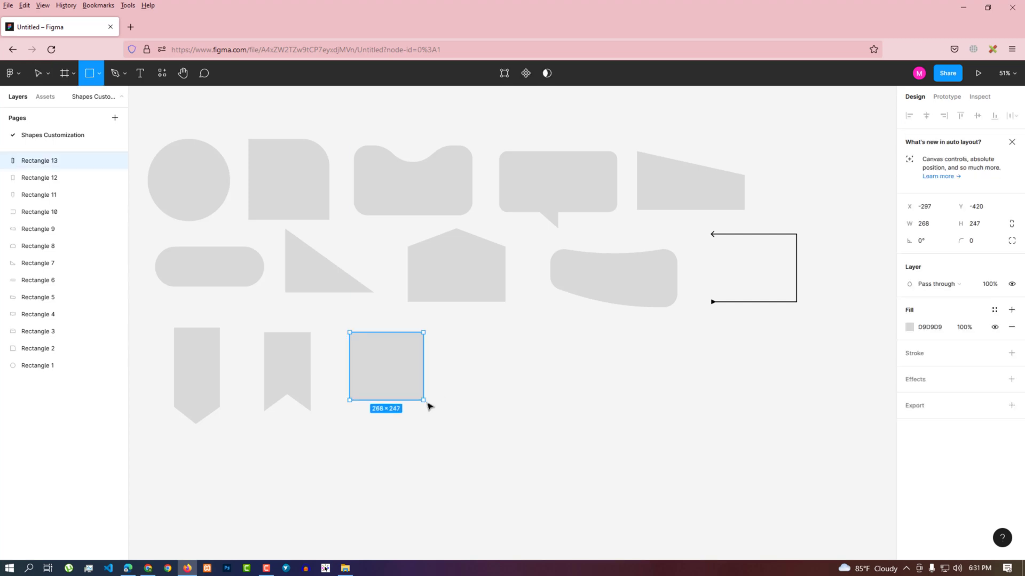
double_click(406, 363)
click(427, 333)
drag(428, 332, 441, 320)
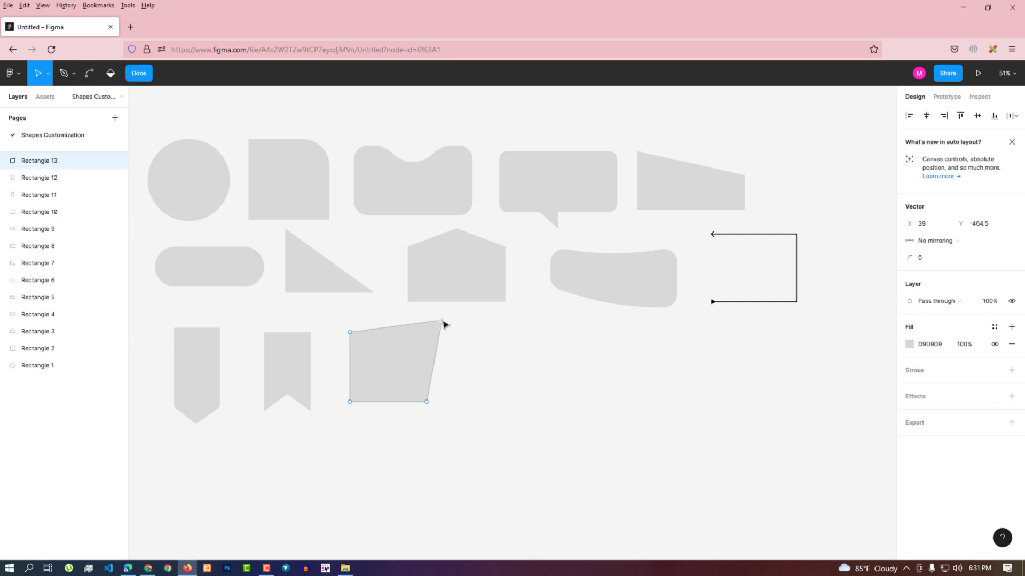
key(Escape)
click(558, 354)
click(432, 360)
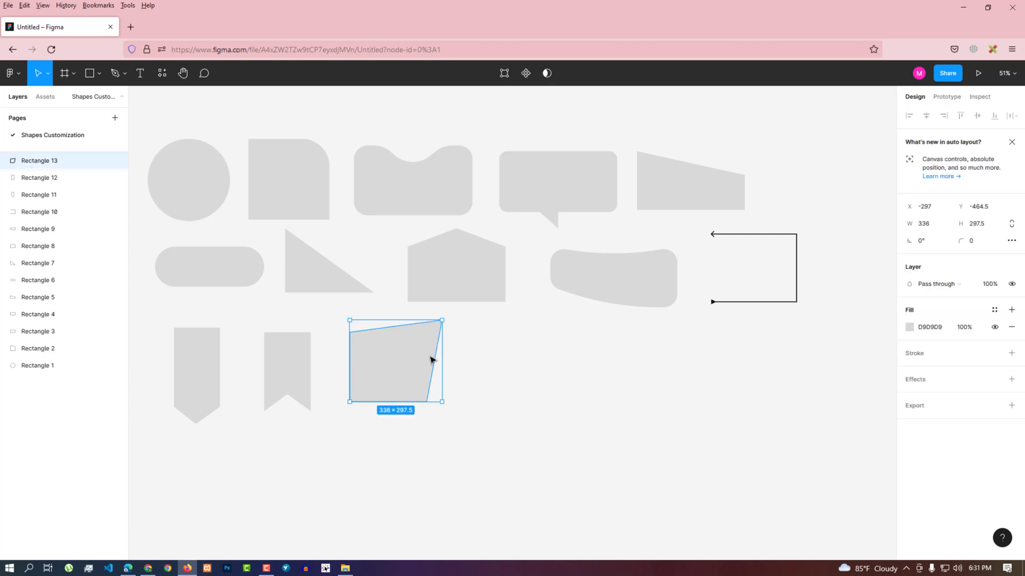
click(539, 357)
key(r)
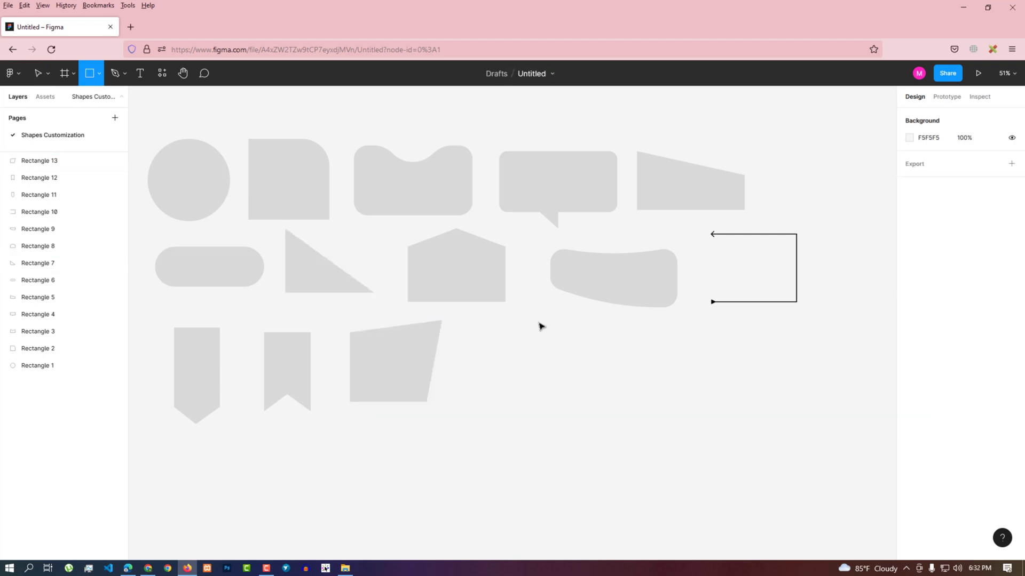
drag(498, 338, 568, 413)
drag(540, 372, 524, 361)
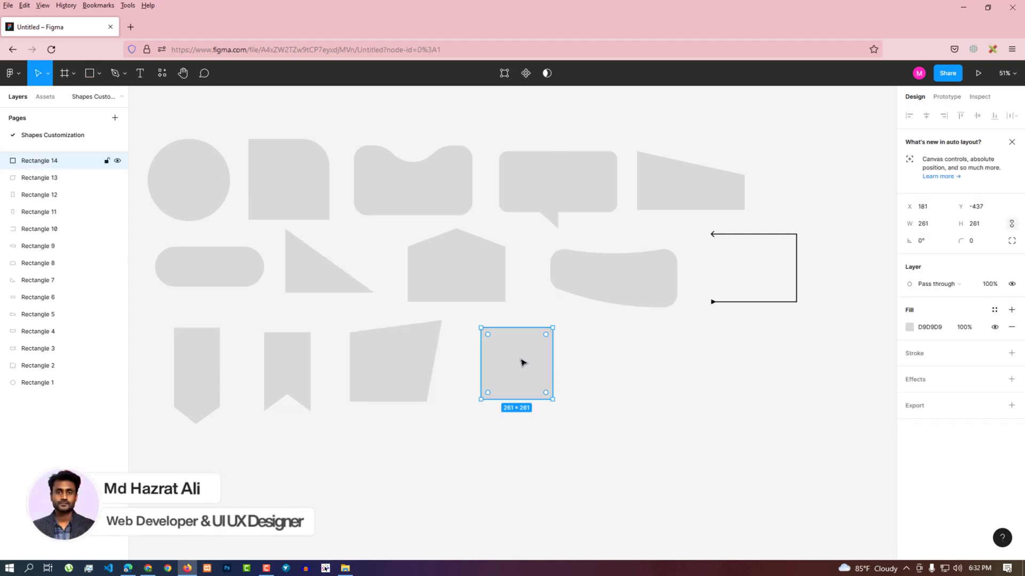
double_click(524, 361)
click(517, 327)
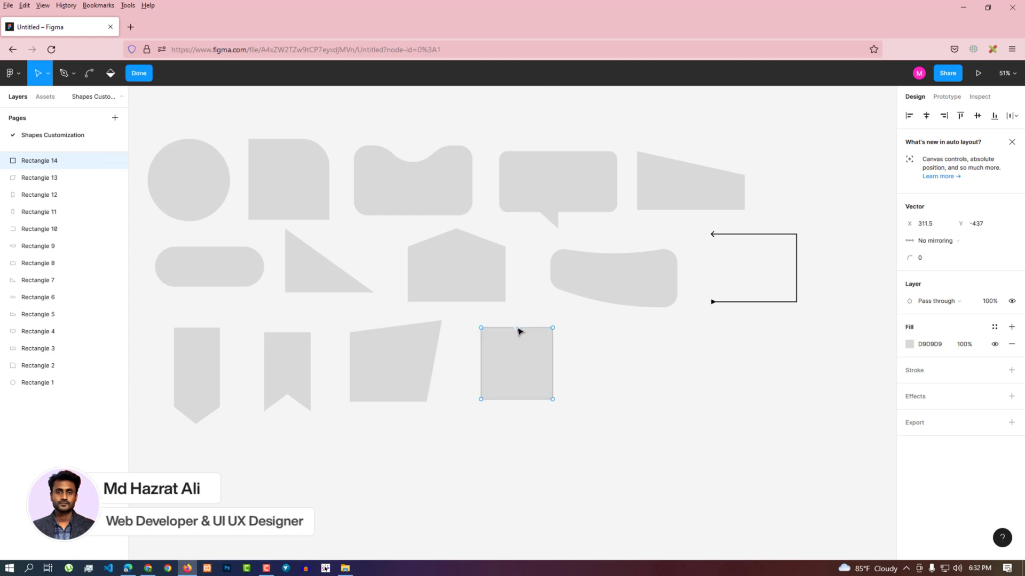
click(535, 328)
click(552, 364)
click(552, 345)
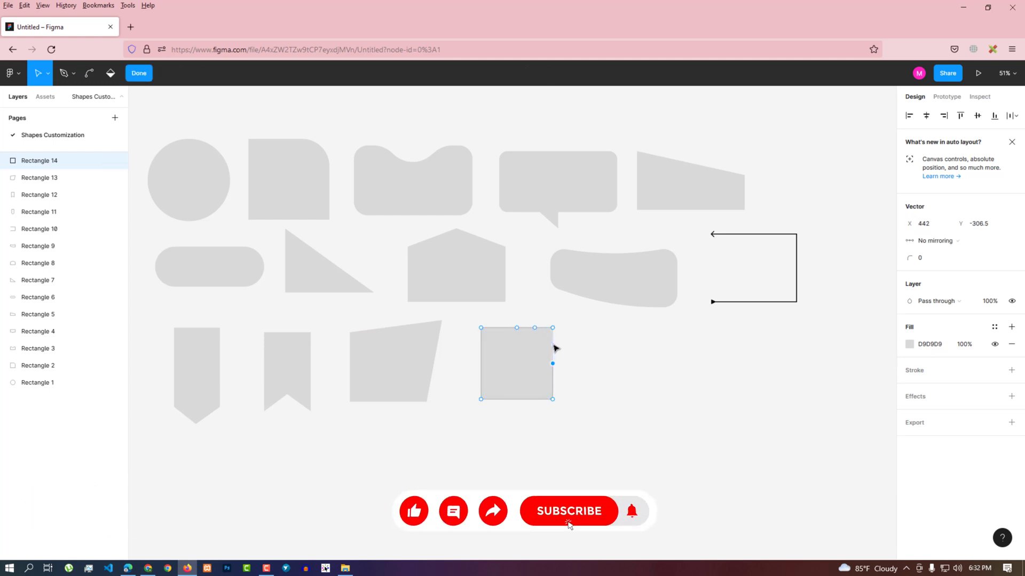
key(ctrl+z)
key(ctrl+z)
key(ctrl+z)
key(ctrl+z)
key(ctrl+z)
key(ctrl+z)
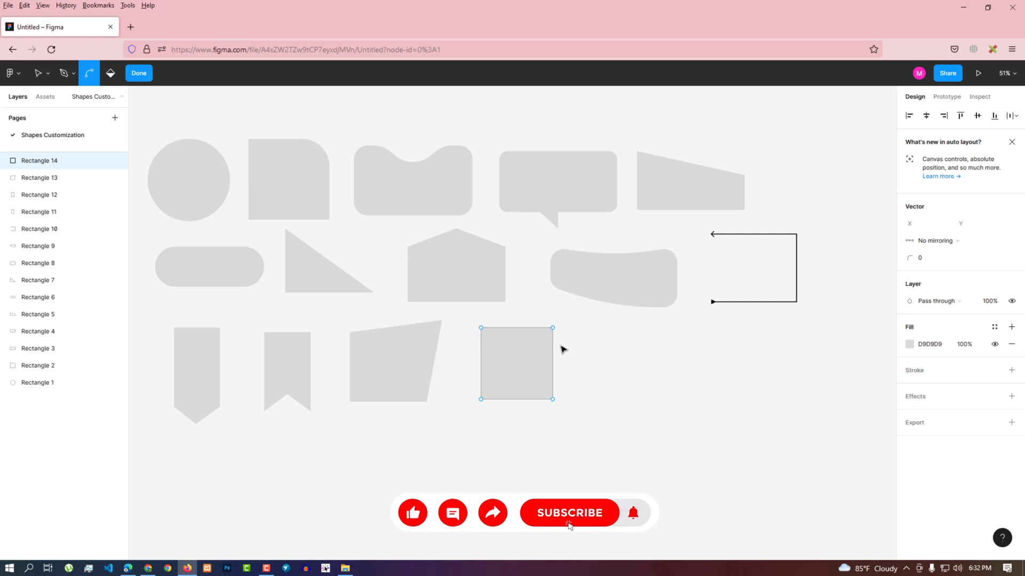
key(Delete)
Draw a square about 281 × 281 to the right of the skewed four-sided shape and open it for vector editing.
key(r)
drag(481, 320, 559, 397)
key(Escape)
double_click(521, 352)
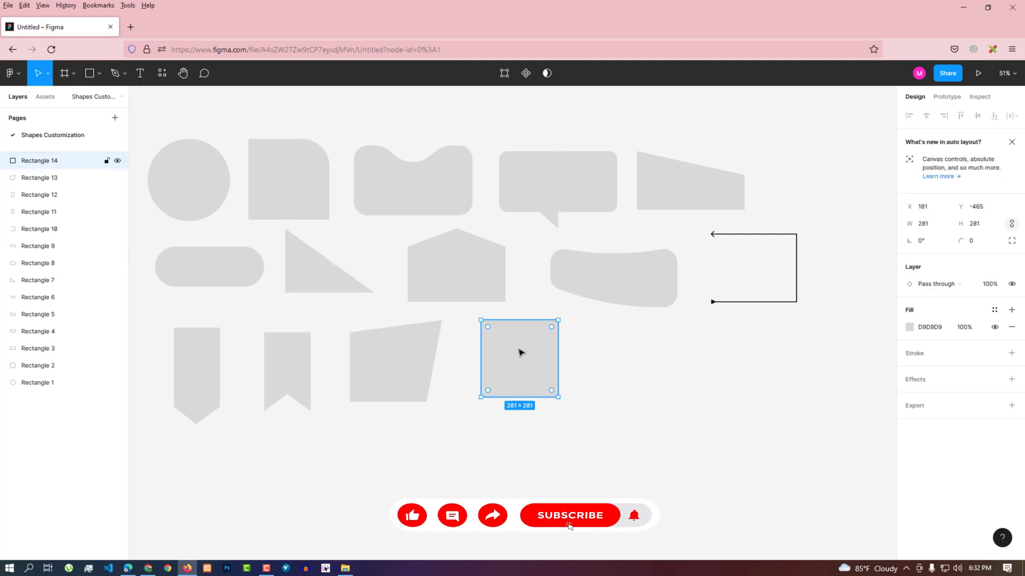
click(519, 320)
click(539, 320)
click(557, 358)
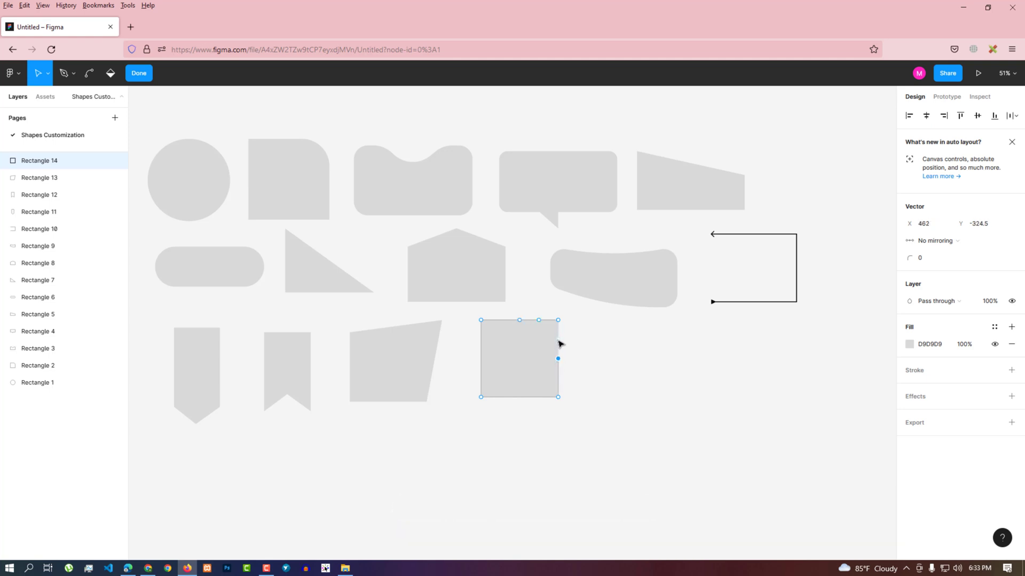
click(557, 339)
click(555, 323)
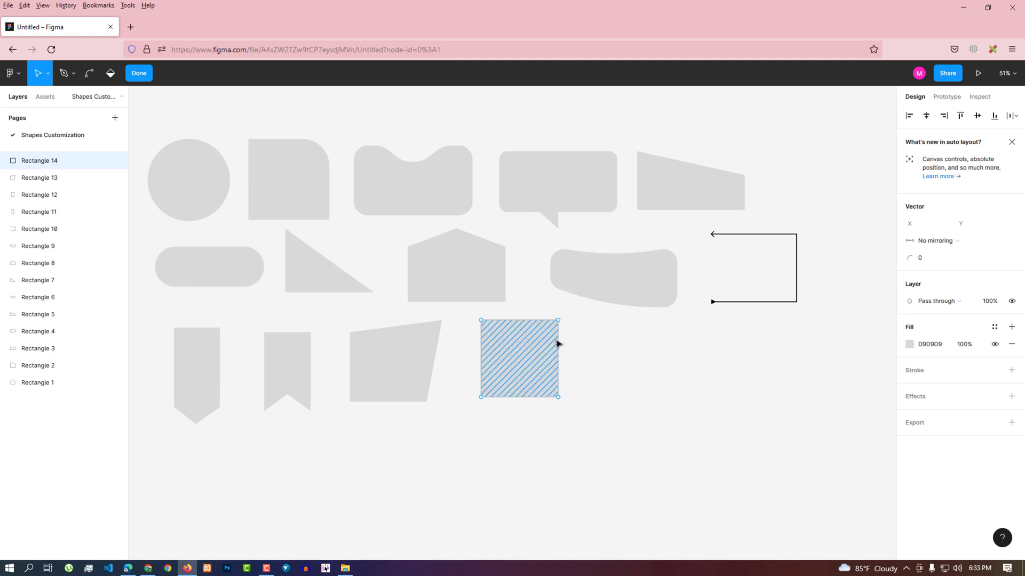
key(ctrl+z)
double_click(549, 356)
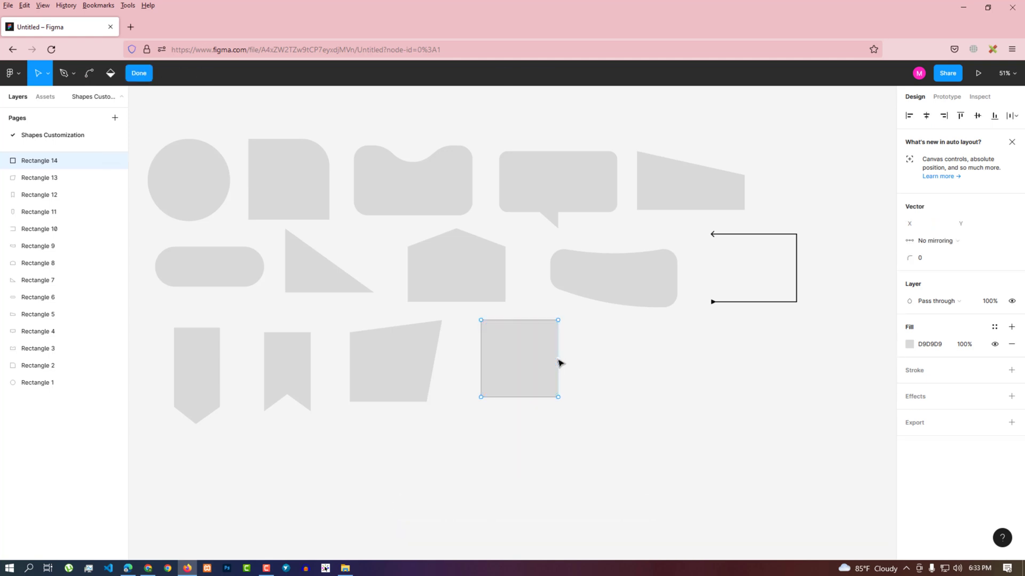
Cut the square's top-right corner diagonally by adding points on its adjacent edges and merging the corner into the top-edge point.
click(558, 359)
click(530, 323)
drag(555, 324, 553, 329)
Cut the square's bottom-right corner diagonally by adding points on its adjacent edges and merging the corner into the right-edge point.
scroll(539, 324, up, 4)
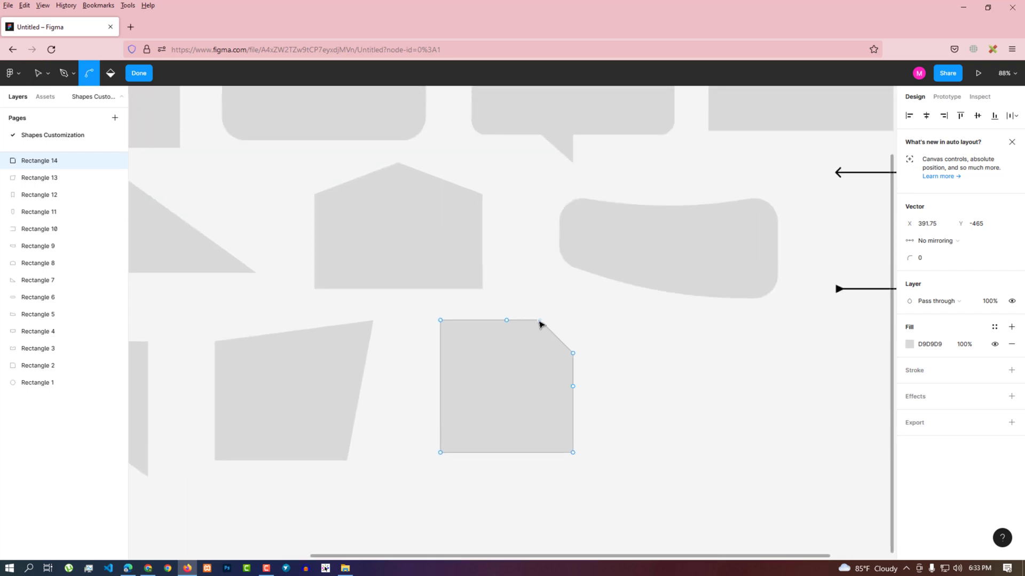
click(572, 420)
shift+click(540, 453)
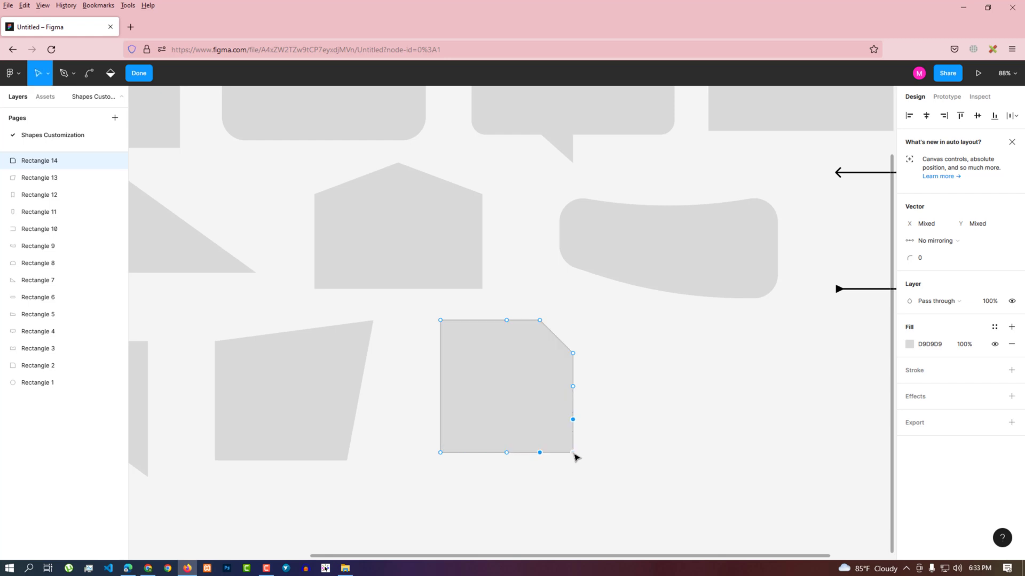
mouse_move(574, 456)
mouse_down()
mouse_move(560, 441)
mouse_move(573, 420)
mouse_up()
Cut the square's top-left corner diagonally by adding points on its adjacent edges and merging the corner into the top-edge point.
click(473, 320)
click(440, 386)
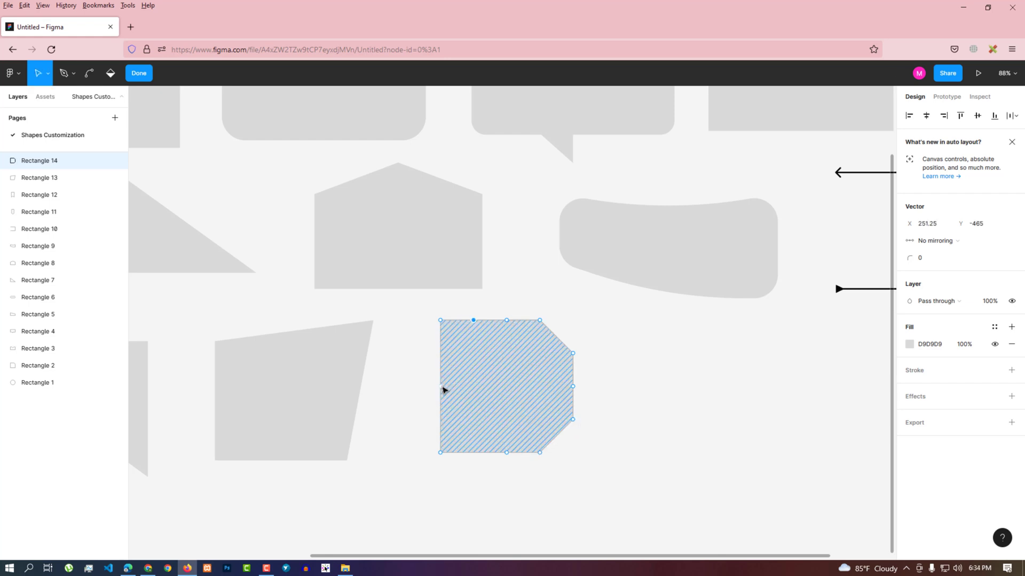
click(440, 353)
click(441, 321)
drag(447, 323, 474, 323)
Cut the square's bottom-left corner diagonally with added edge points to complete the octagon, and finish editing it.
click(442, 419)
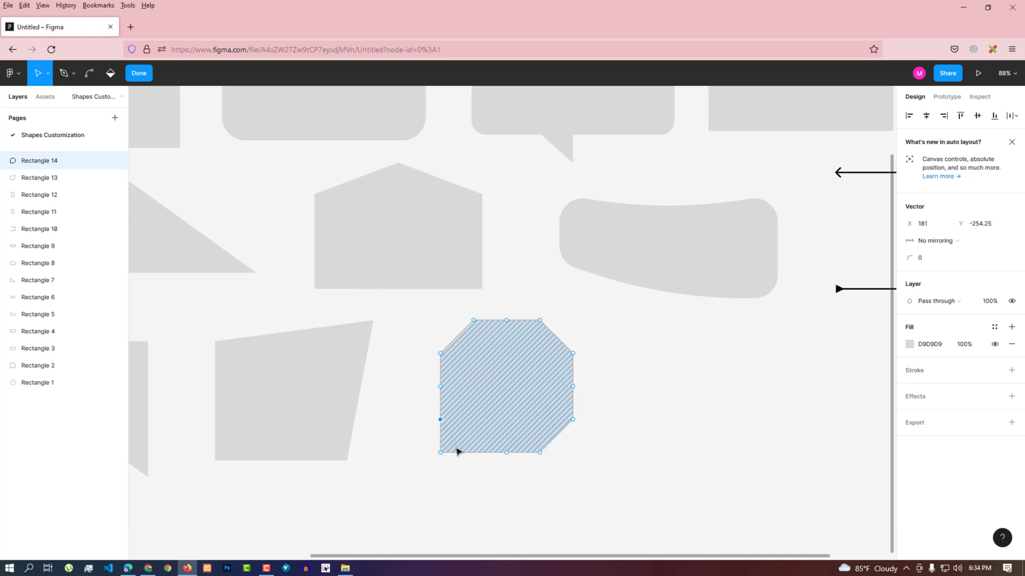
click(474, 453)
drag(443, 453, 471, 455)
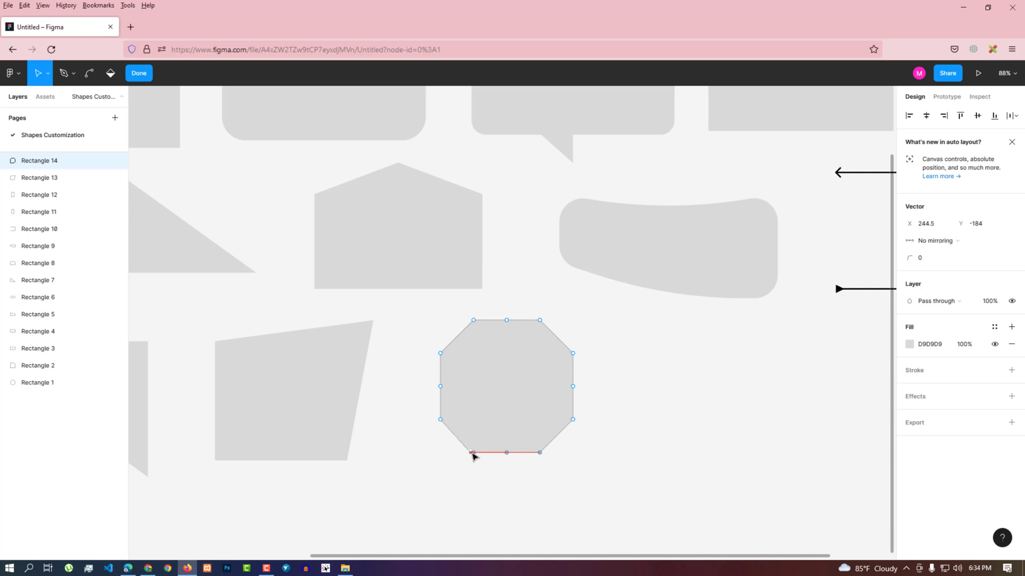
key(Escape)
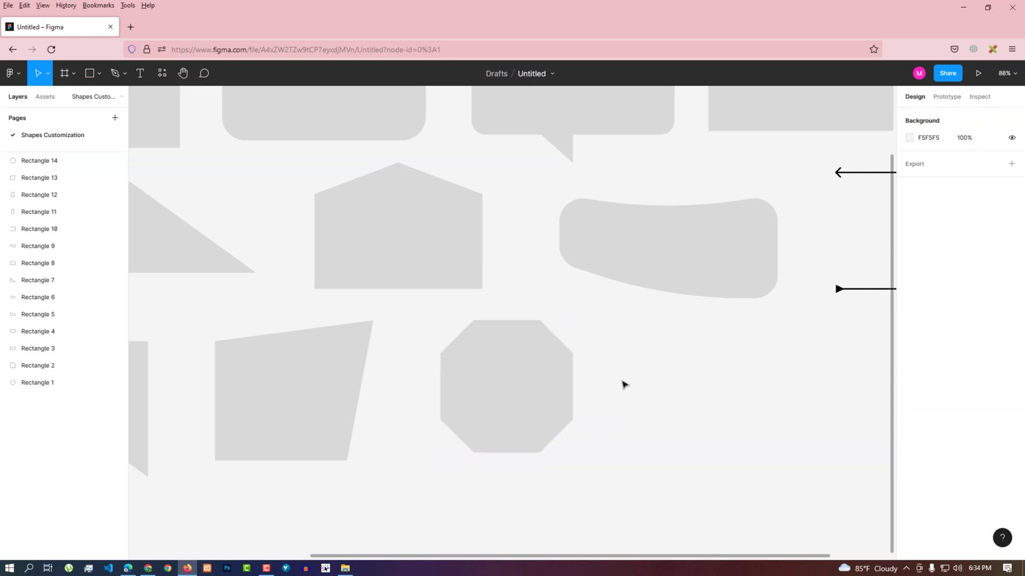
scroll(620, 385, down, 5)
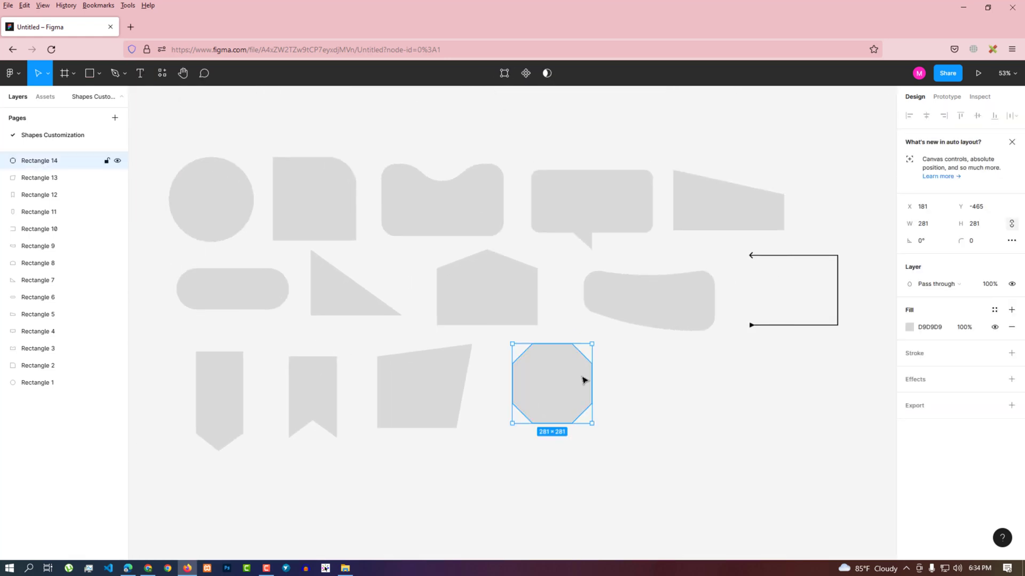
click(654, 384)
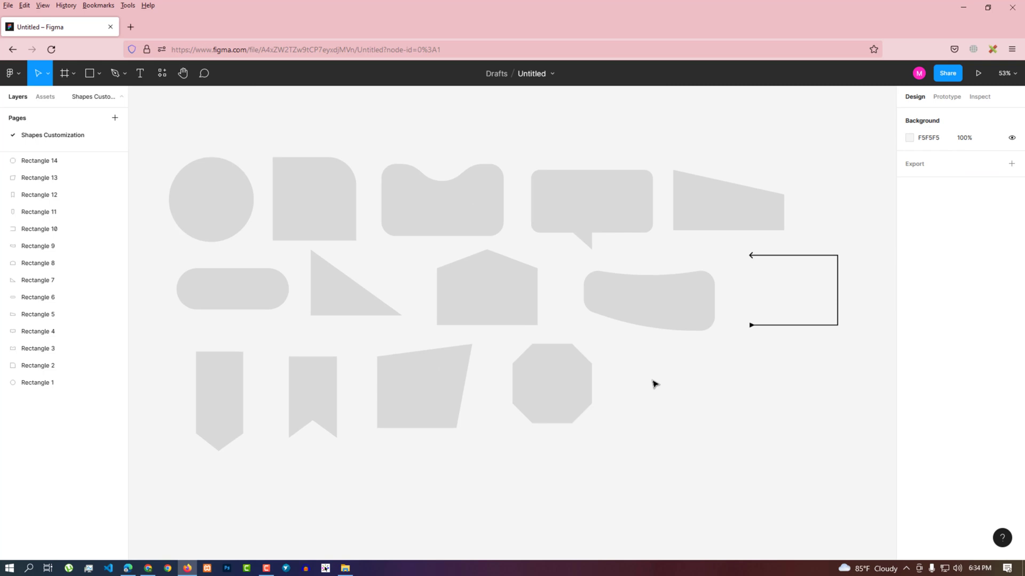